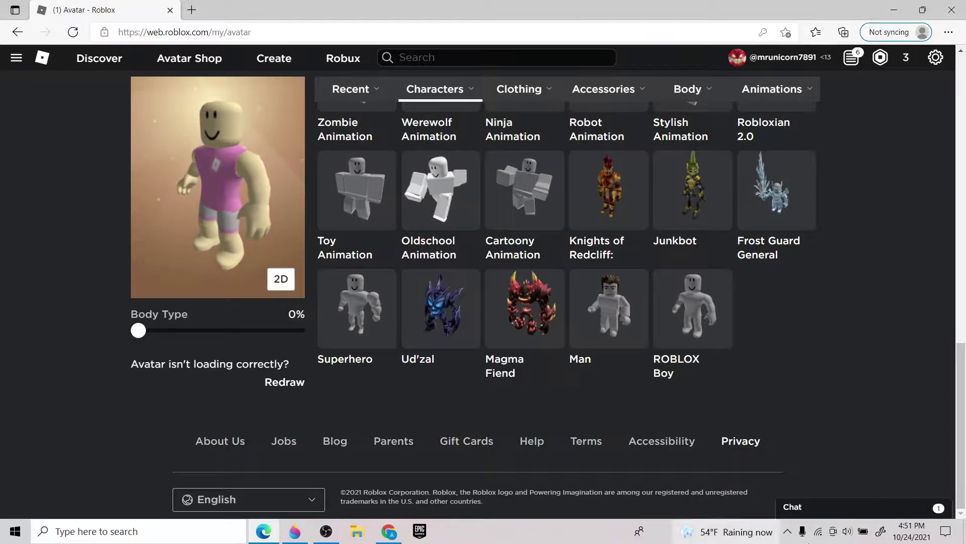
- Find the ROBLOX Boy bundle among the owned characters and put it on the avatar
scroll(460, 363, "up", 10)
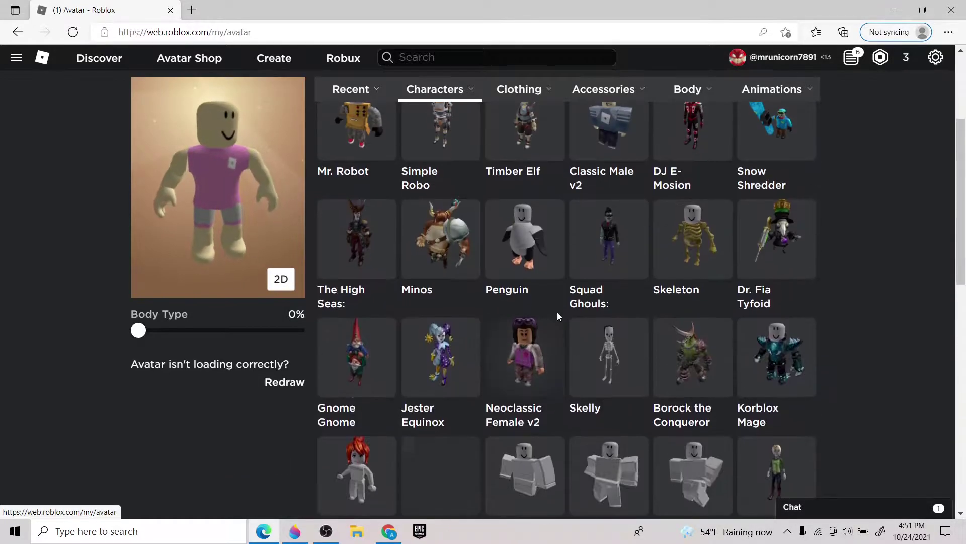
scroll(557, 316, "down", 5)
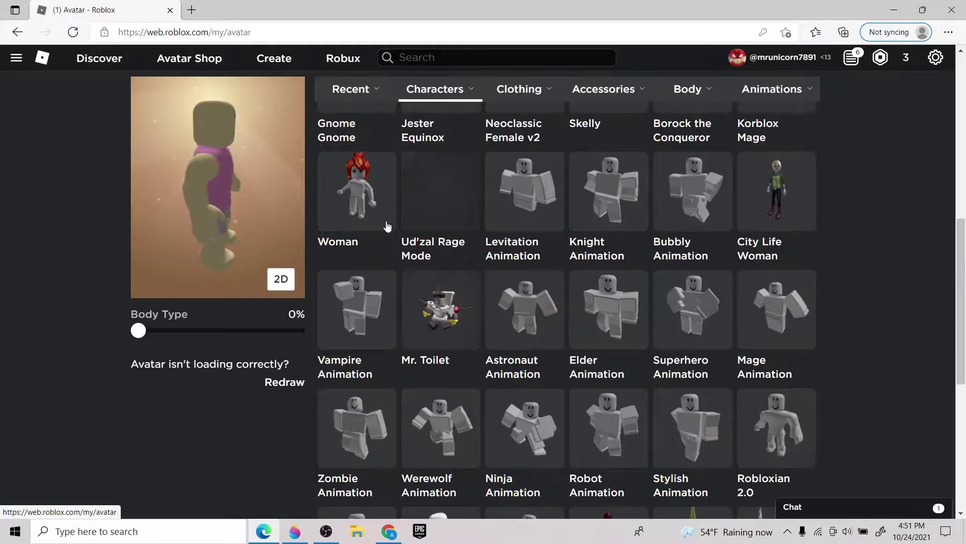
scroll(555, 363, "up", 3)
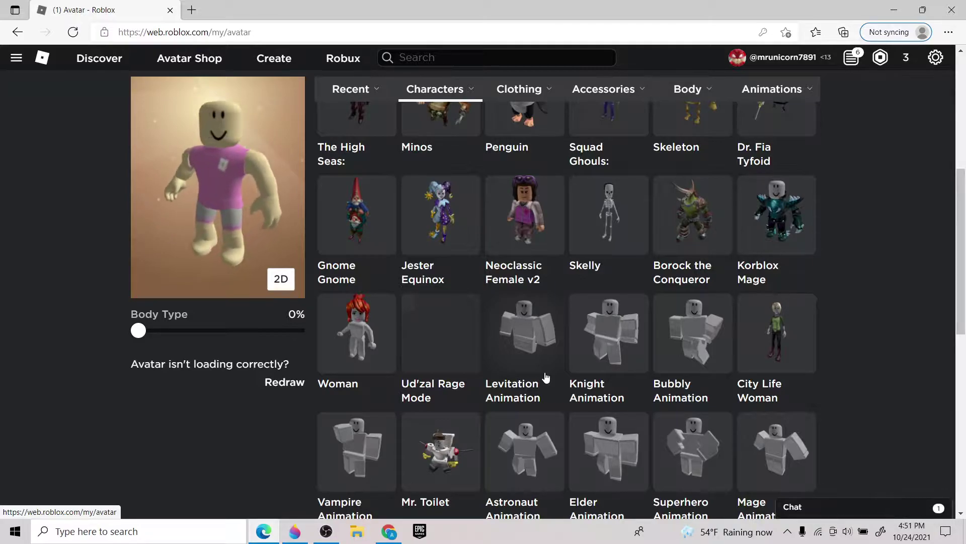
scroll(546, 378, "up", 6)
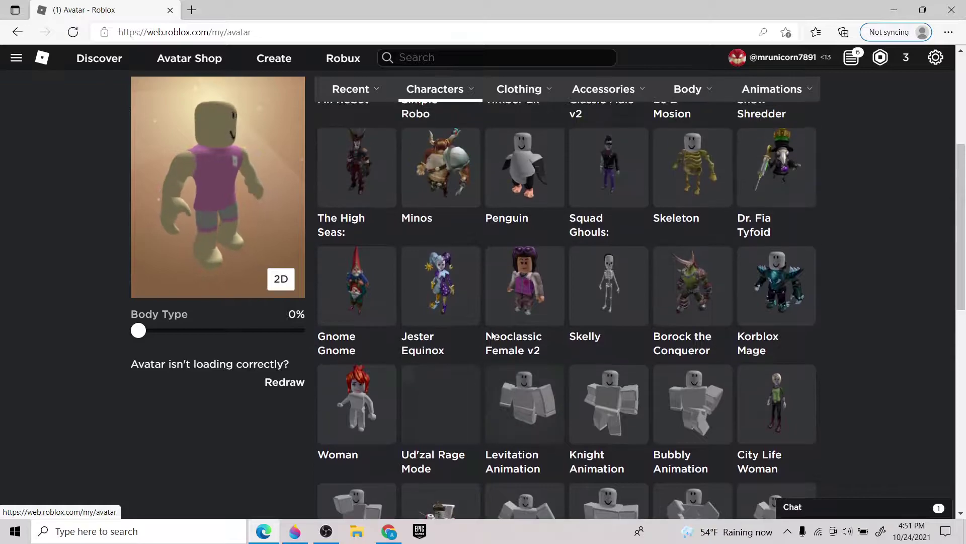
scroll(628, 335, "down", 8)
mouse_move(394, 117)
scroll(683, 309, "down", 8)
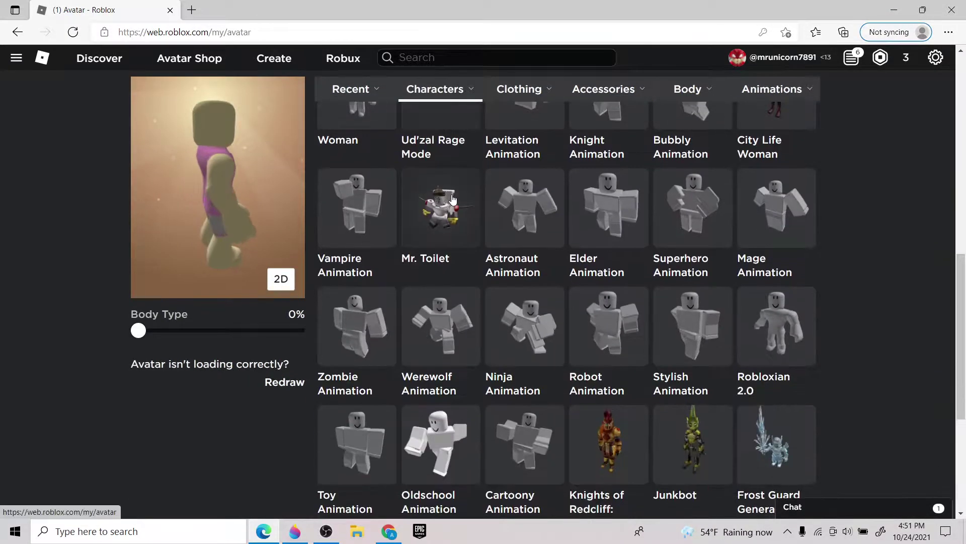
left_click(689, 323)
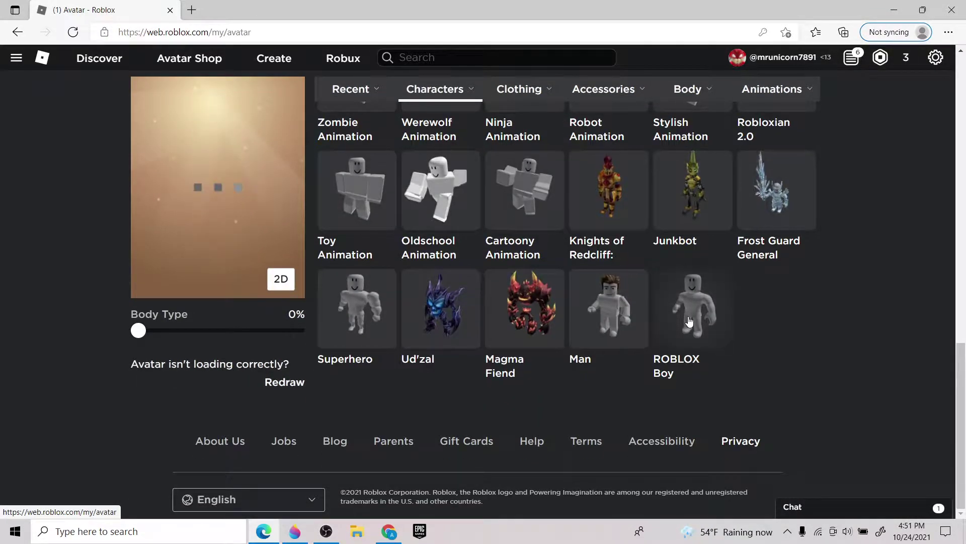
- From all recent items, take off the ROBLOX Boy torso, both legs and both arms, and check the avatar preview
scroll(669, 352, "up", 15)
mouse_move(360, 229)
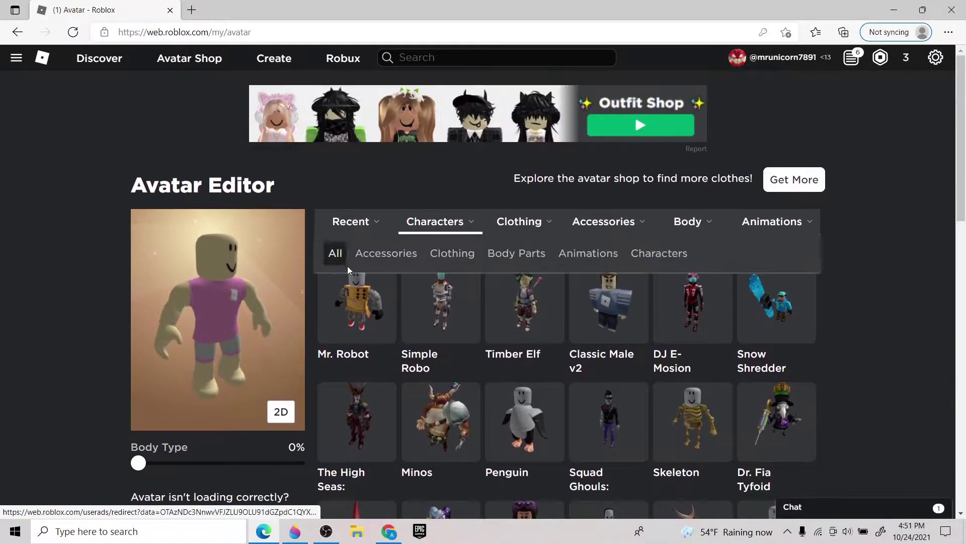
left_click(330, 252)
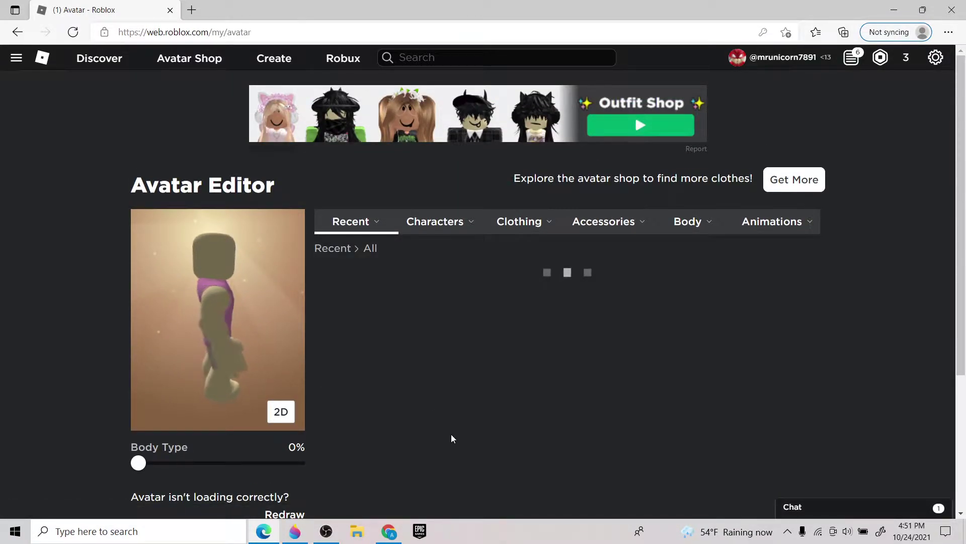
left_click(349, 317)
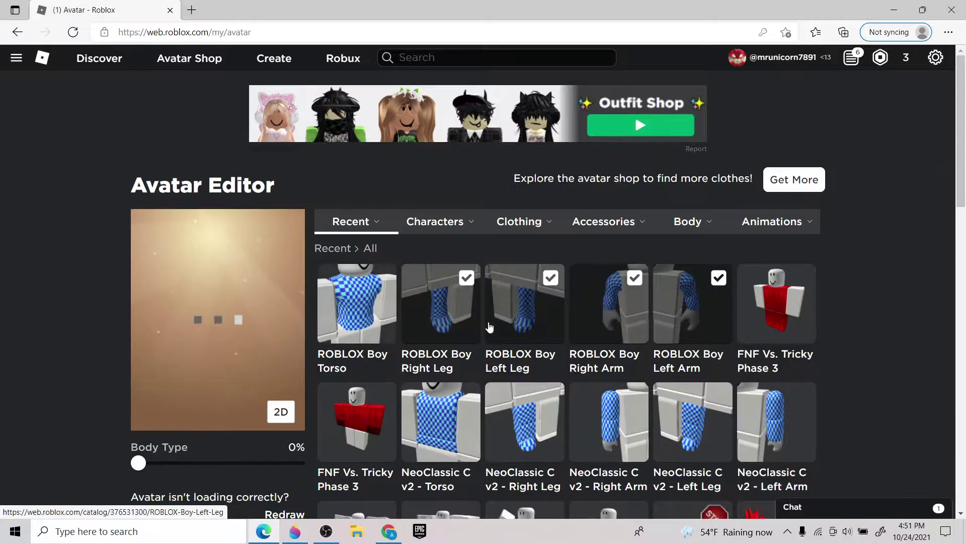
left_click(432, 319)
left_click(549, 314)
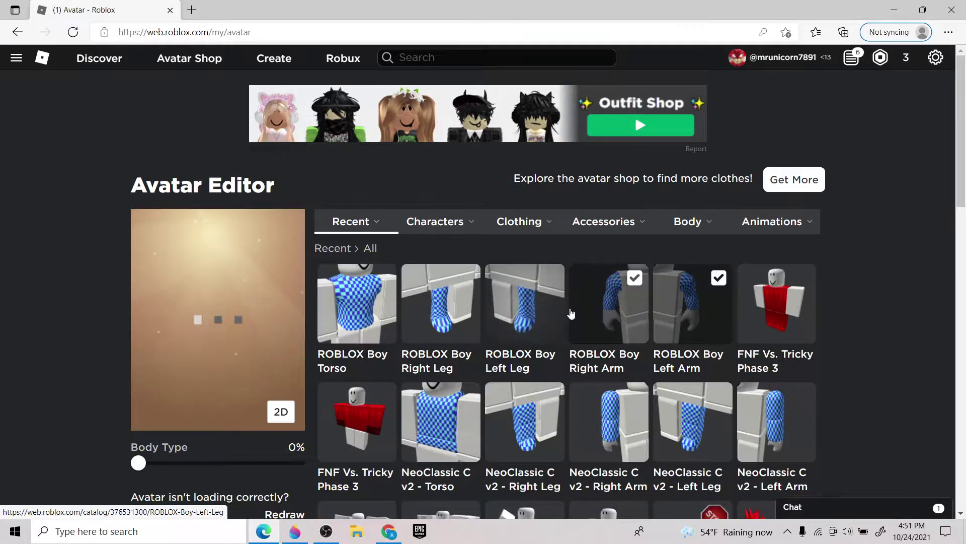
left_click(606, 315)
left_click(690, 312)
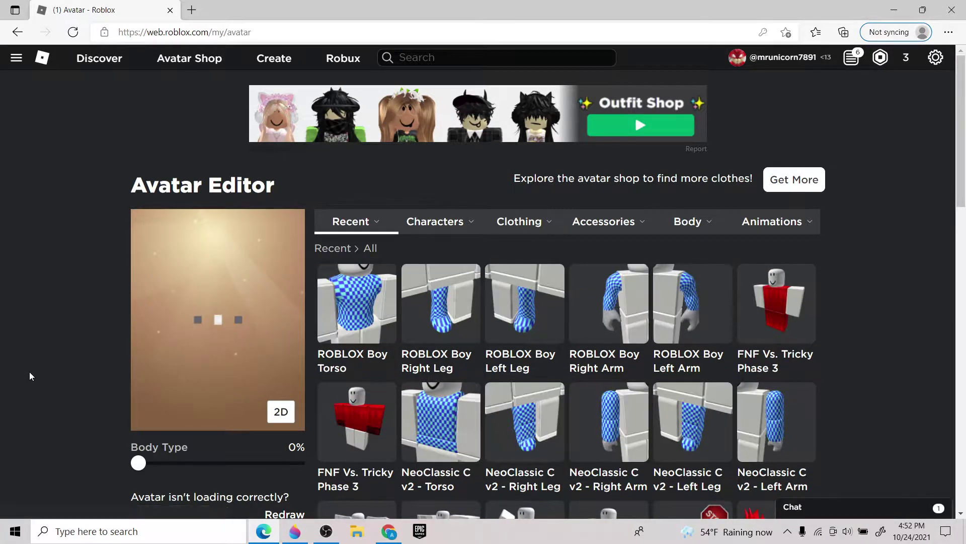
left_click_drag(233, 340, 260, 387)
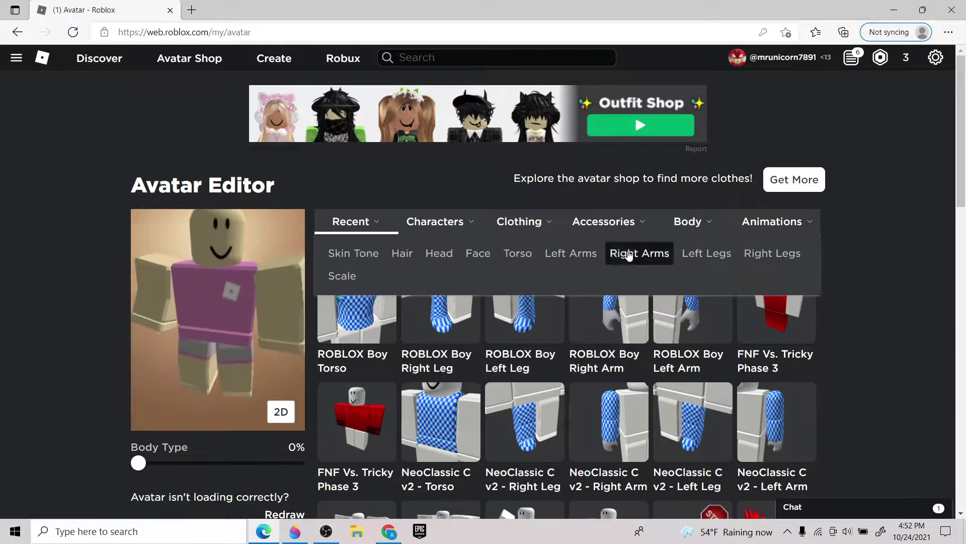
- Equip the "Heeeeeey..." face from the owned body faces
mouse_move(474, 236)
mouse_move(655, 222)
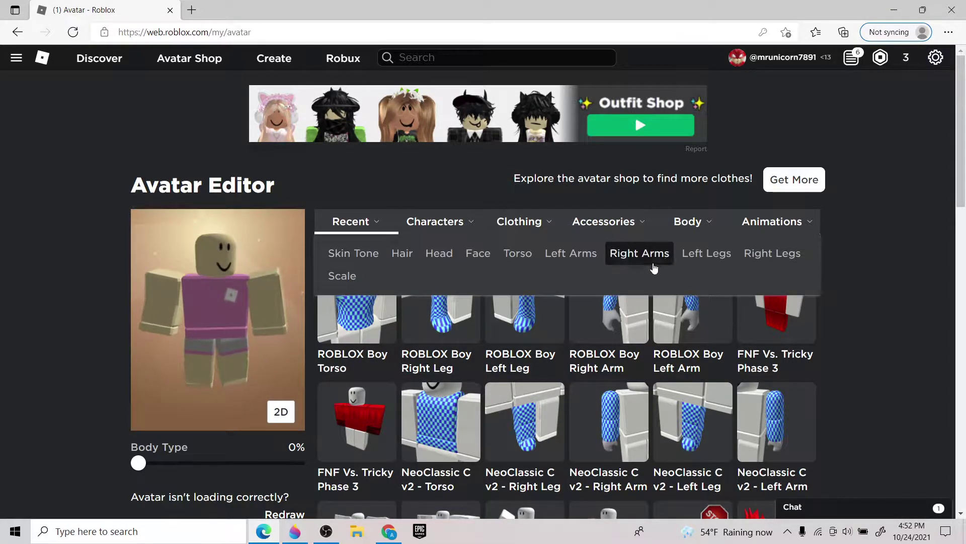
left_click(470, 250)
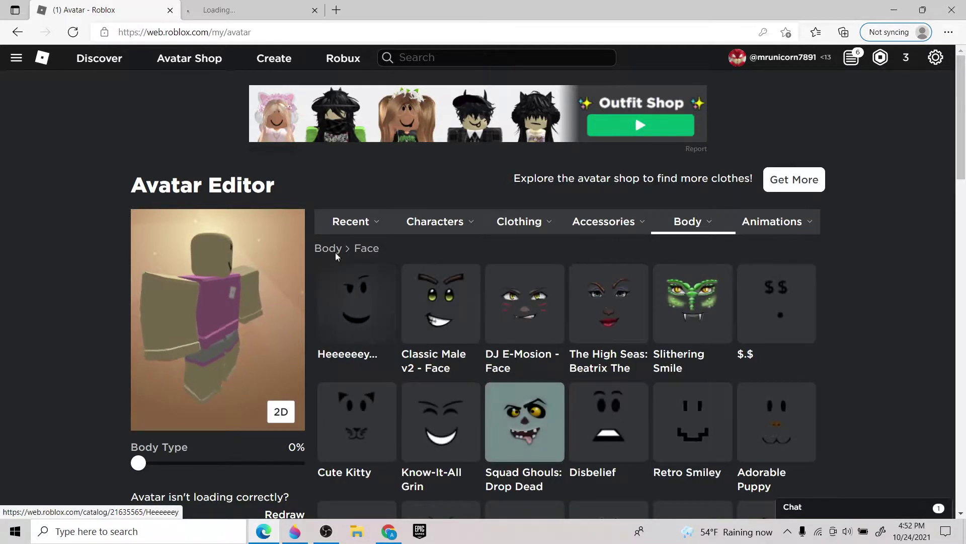
key("ctrl+Tab")
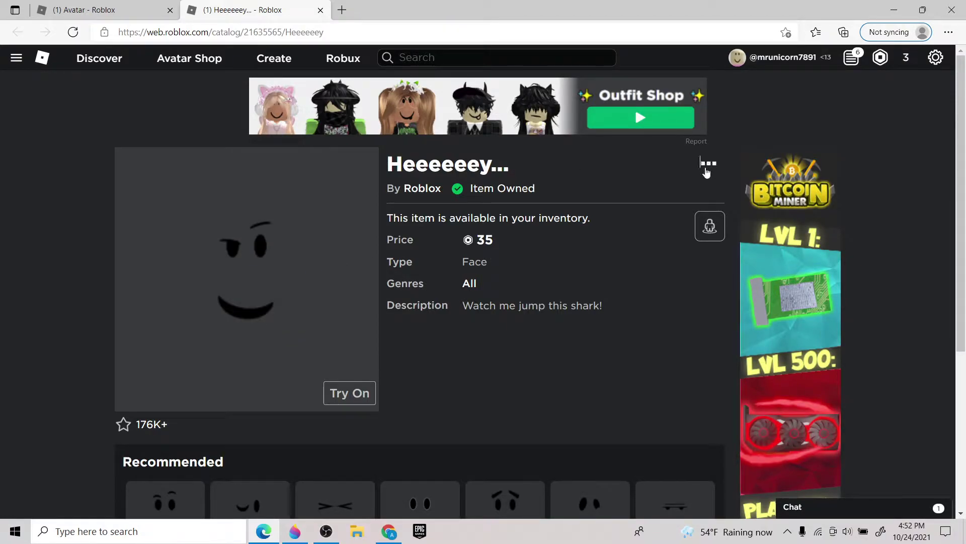
left_click(322, 15)
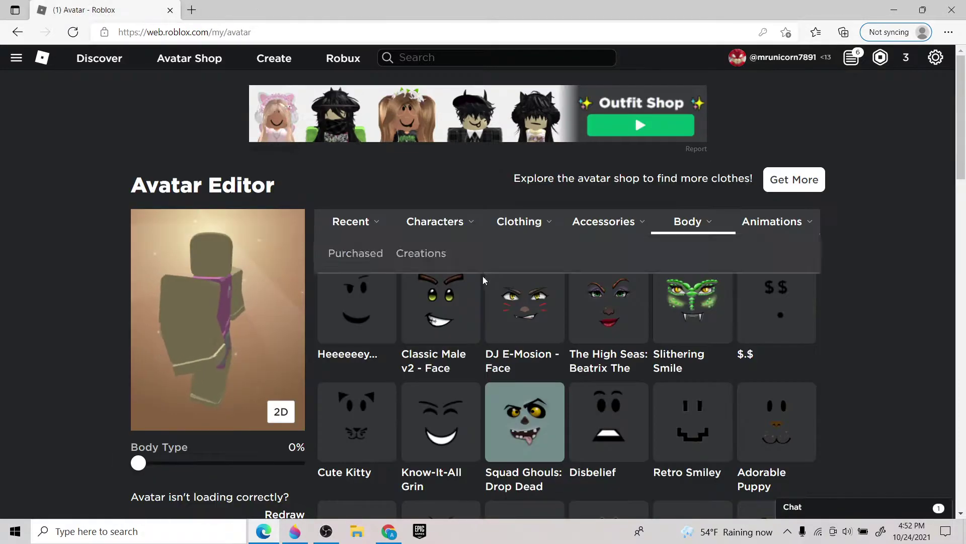
left_click(379, 334)
- Browse the owned head accessories and inspect the Neon Equinox Fedora on its catalog page, then return to the avatar editor
mouse_move(582, 230)
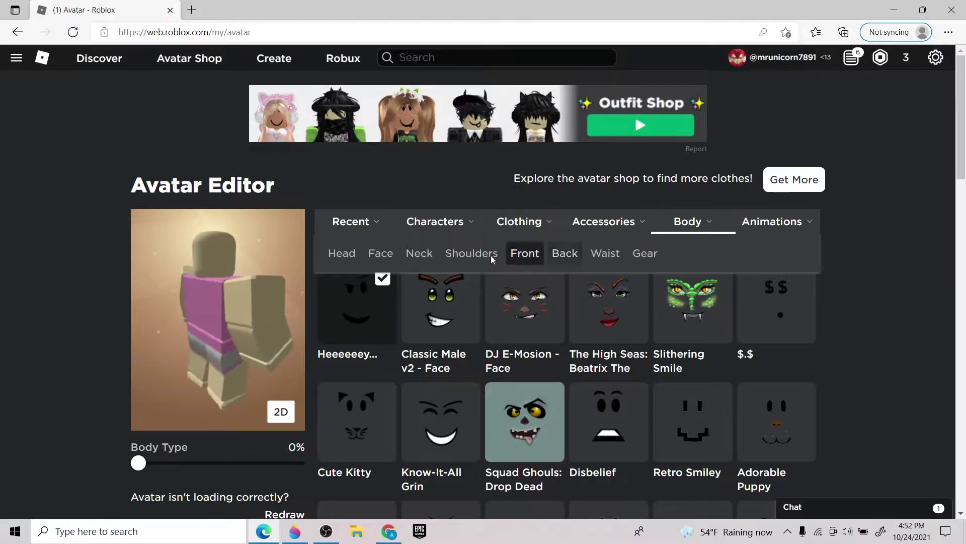
left_click(356, 255)
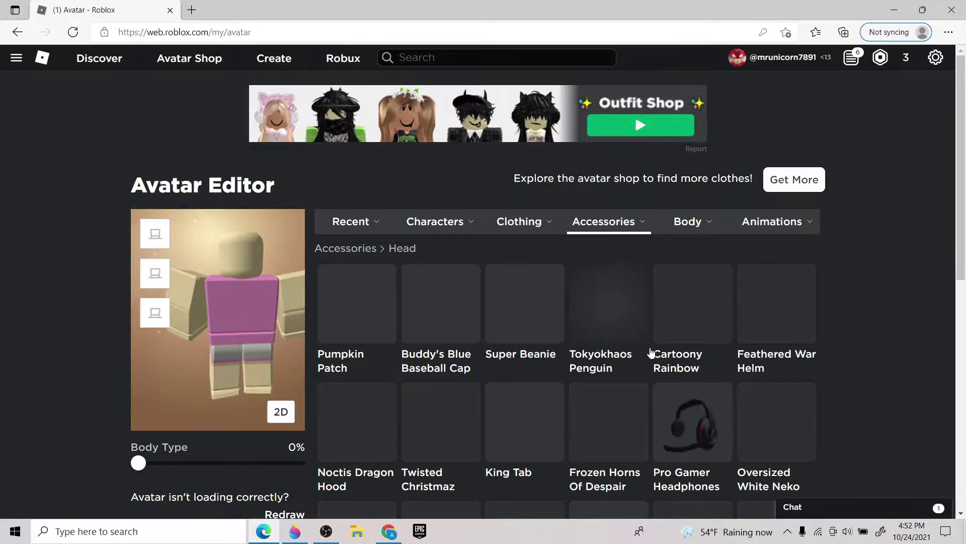
scroll(639, 355, "down", 8)
scroll(624, 360, "down", 20)
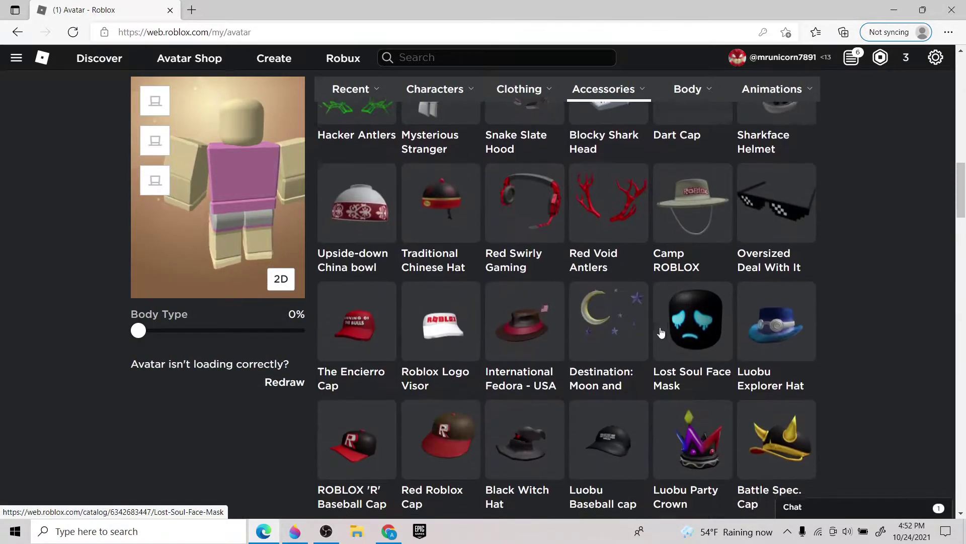
scroll(648, 359, "down", 18)
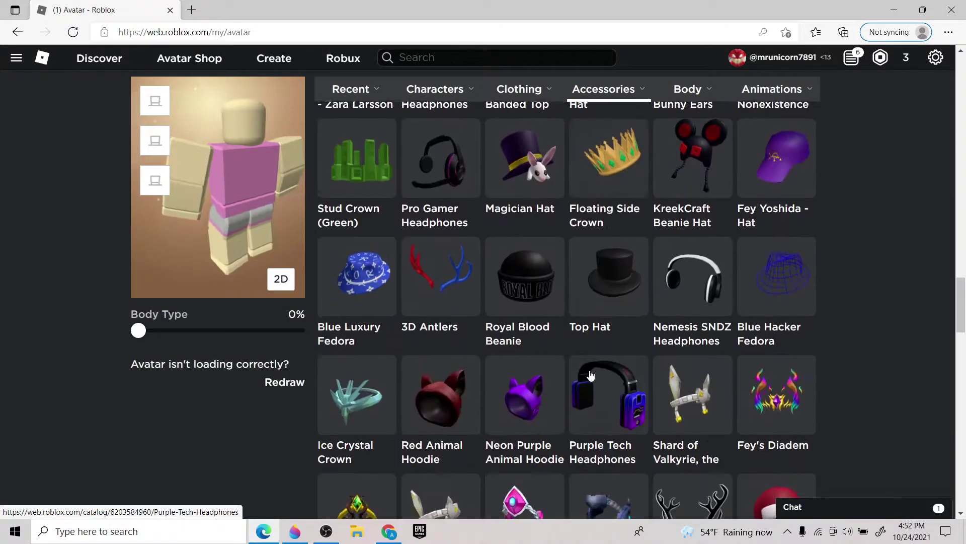
scroll(485, 349, "down", 14)
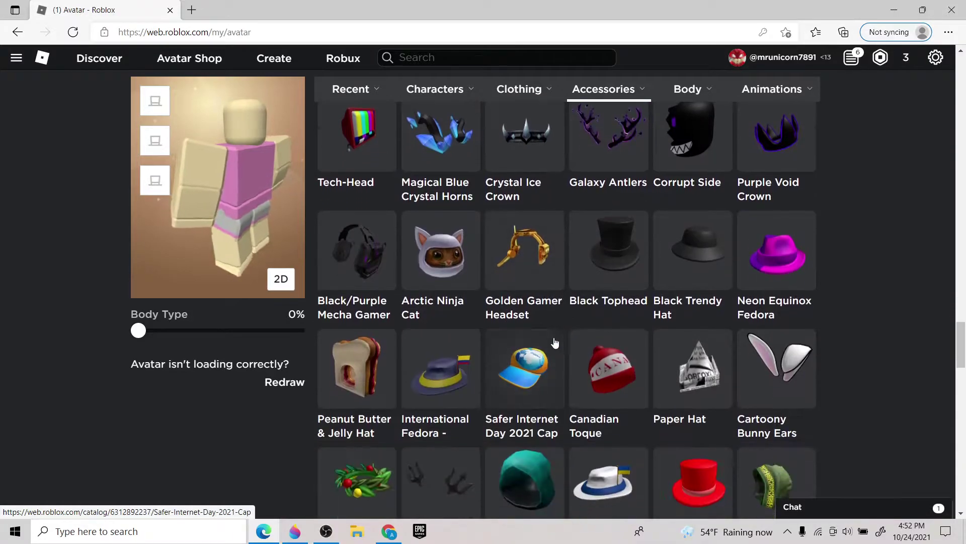
scroll(642, 259, "up", 7)
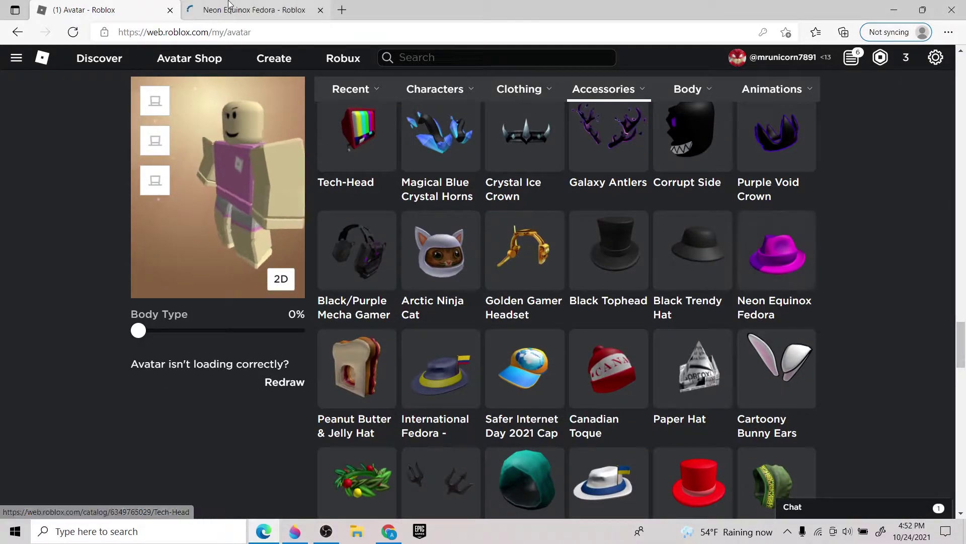
left_click(225, 7)
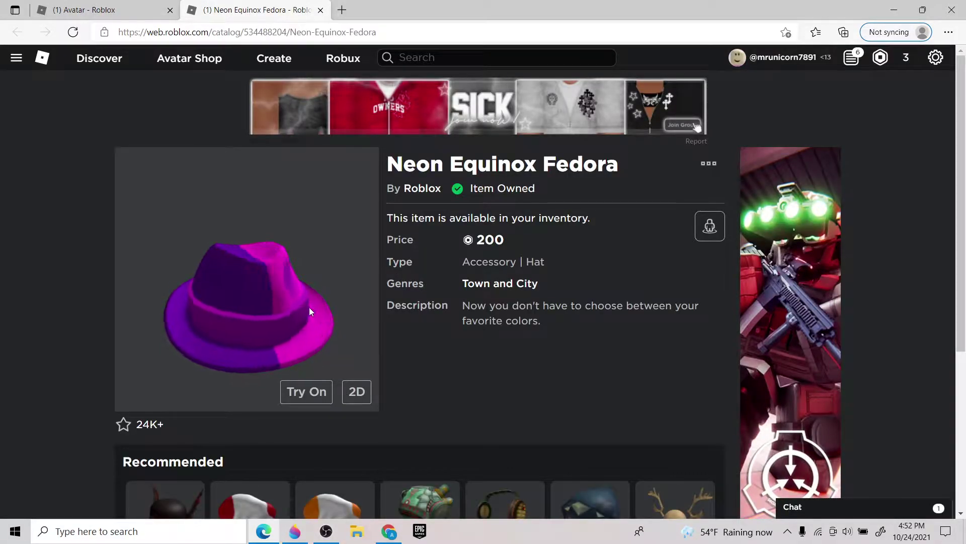
scroll(309, 311, "up", 4)
left_click_drag(285, 311, 262, 302)
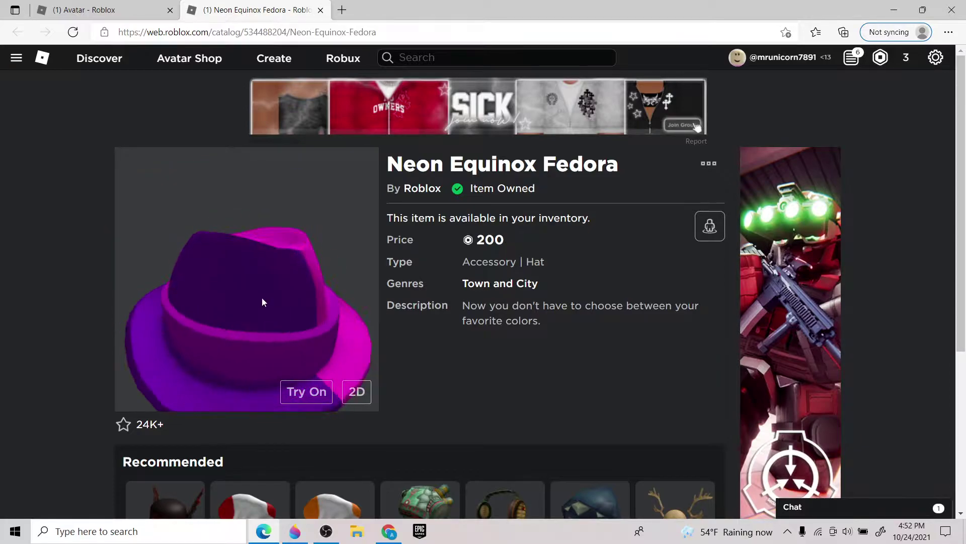
left_click(320, 11)
- Equip the Neon Equinox Fedora on the avatar and close its catalog page
scroll(785, 403, "down", 3)
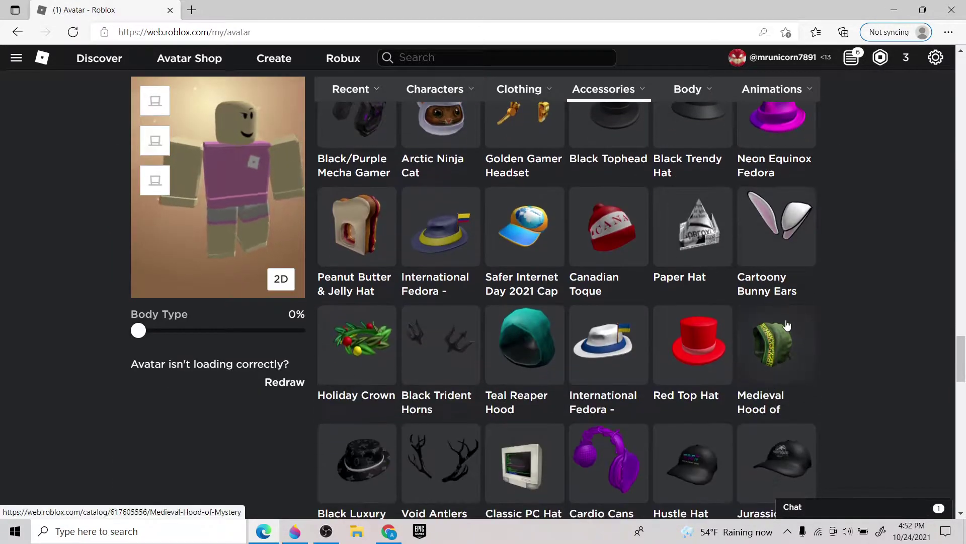
scroll(782, 182, "up", 1)
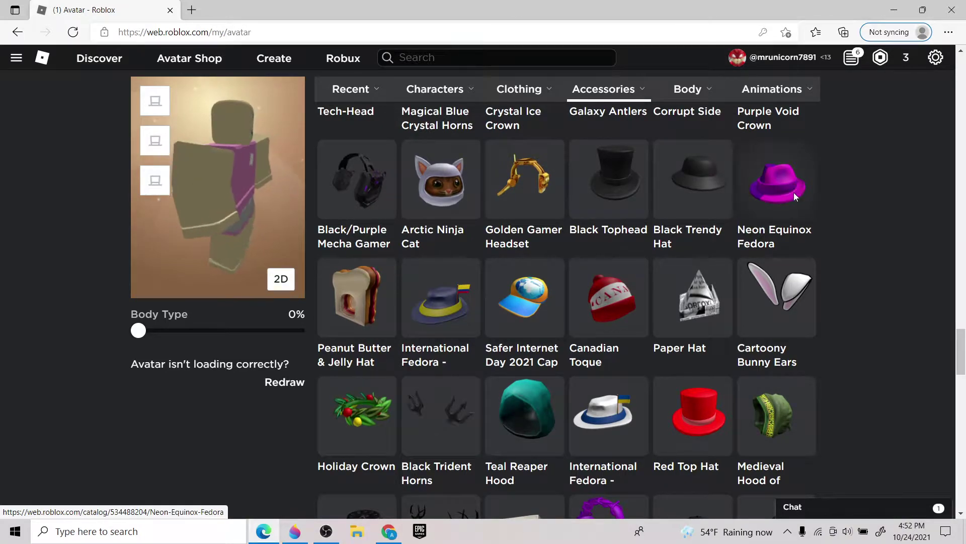
left_click(793, 192)
scroll(775, 251, "up", 5)
scroll(763, 401, "down", 2)
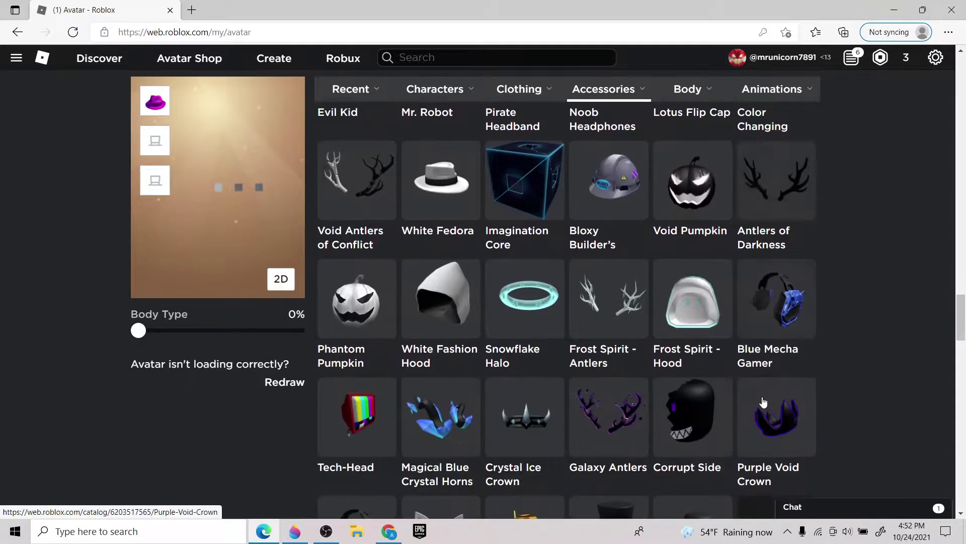
scroll(755, 475, "down", 1)
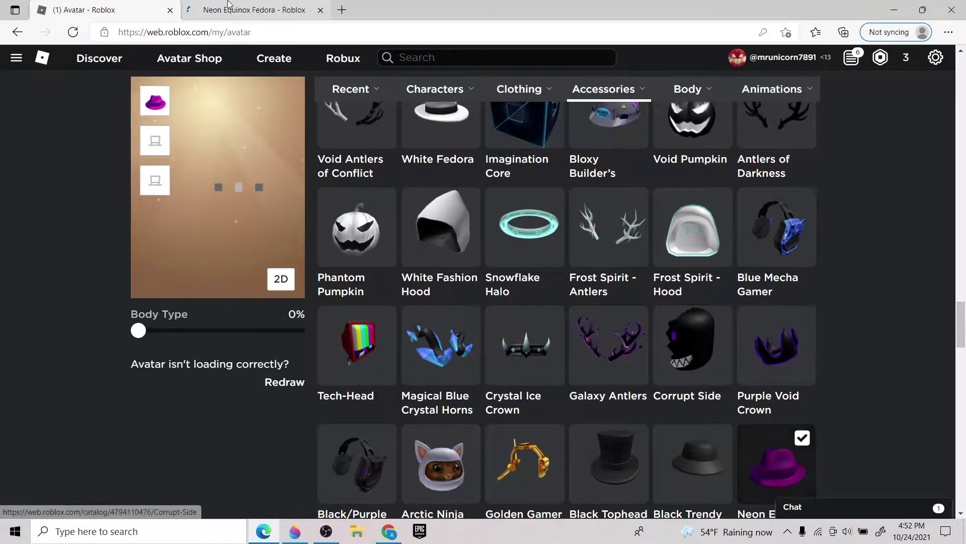
left_click(314, 10)
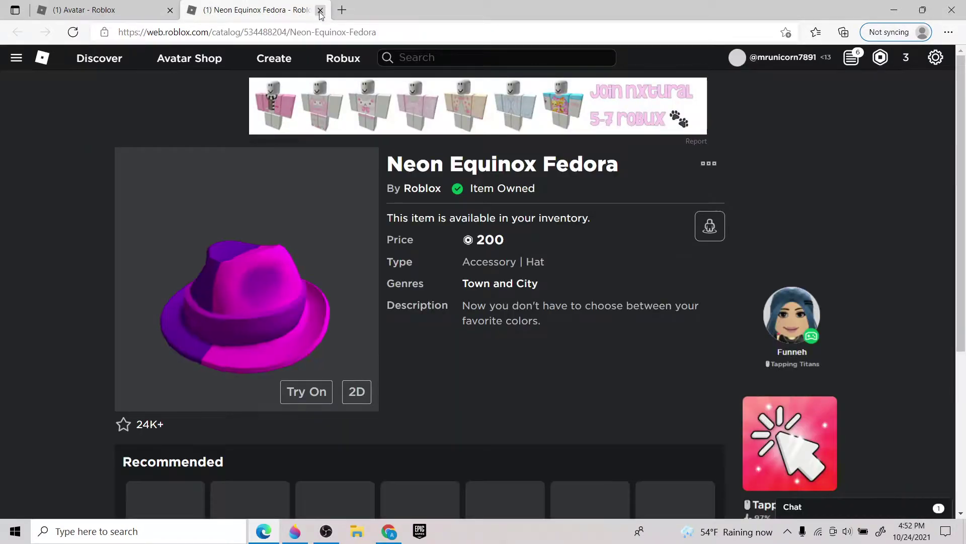
left_click(320, 10)
- Browse the owned head accessories for other hats
scroll(739, 358, "up", 12)
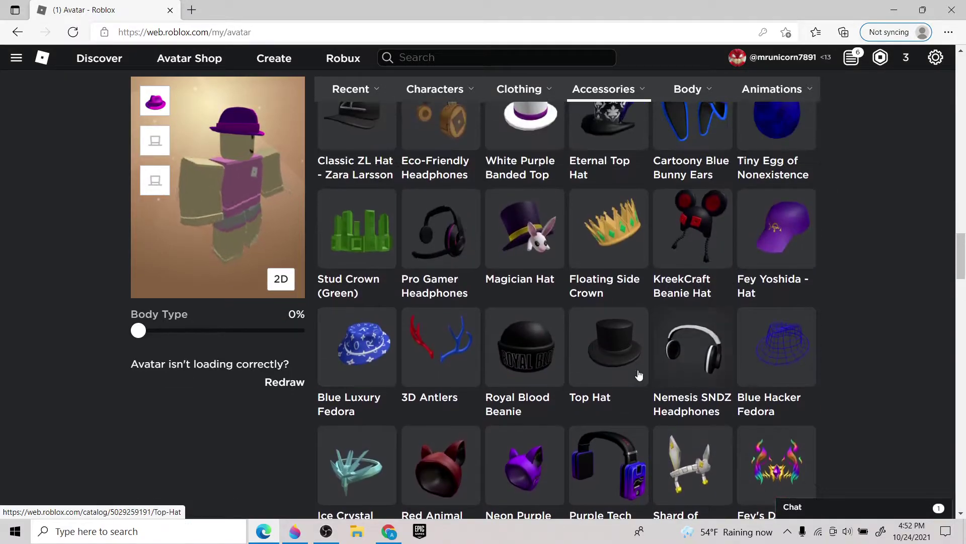
scroll(584, 365, "up", 12)
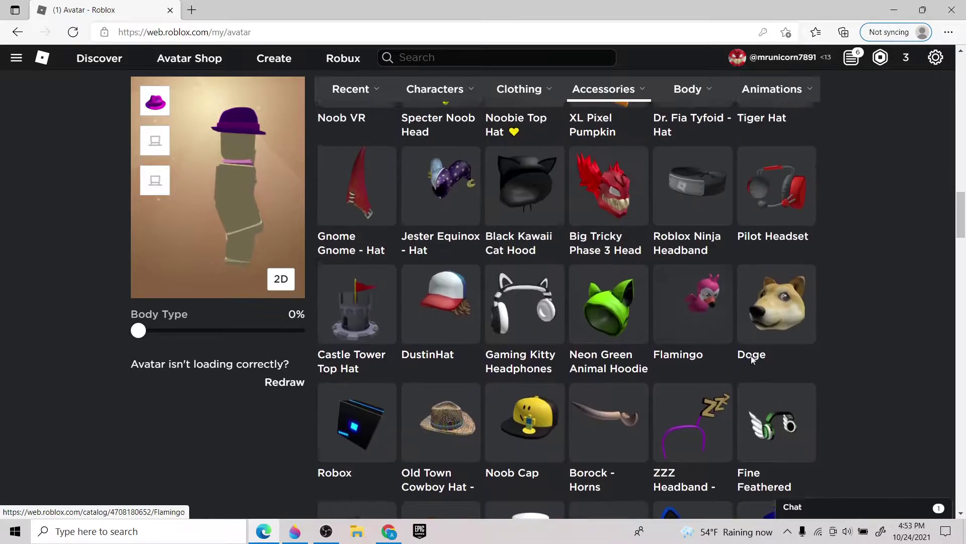
scroll(708, 366, "up", 18)
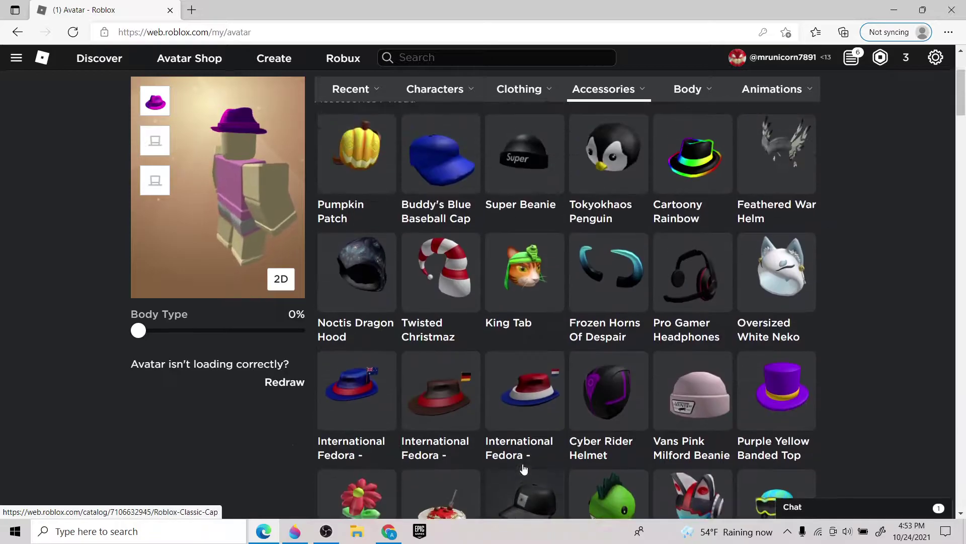
scroll(522, 507, "down", 20)
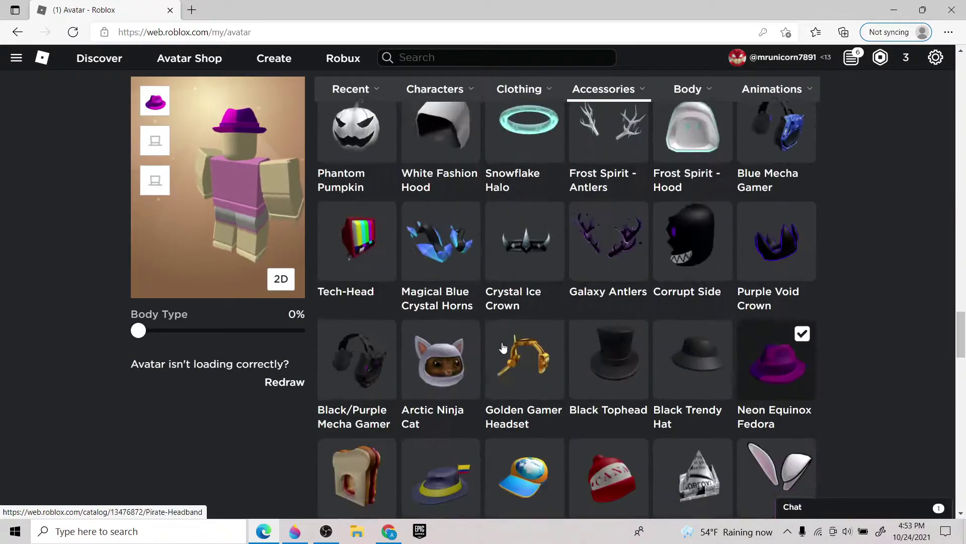
scroll(531, 418, "down", 7)
scroll(530, 419, "up", 2)
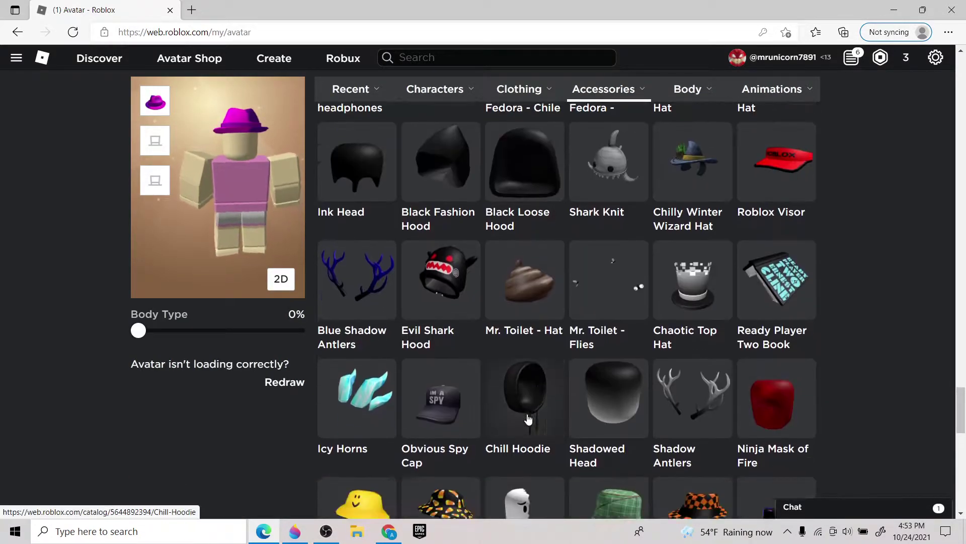
scroll(529, 418, "down", 5)
scroll(529, 418, "down", 5)
scroll(551, 410, "up", 9)
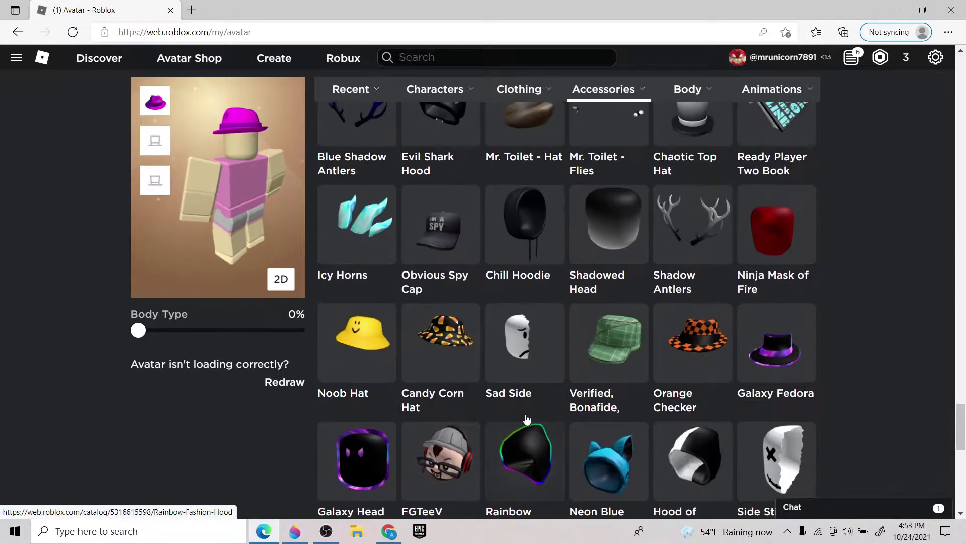
- Inspect the Black Luxury Fedora on its catalog page, then close that page to return to the avatar editor
scroll(554, 411, "up", 7)
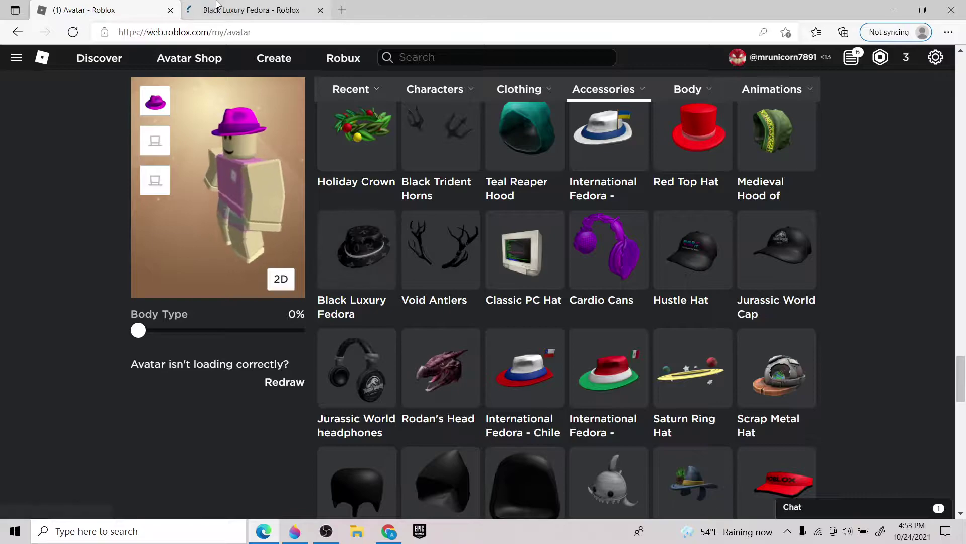
left_click(226, 10)
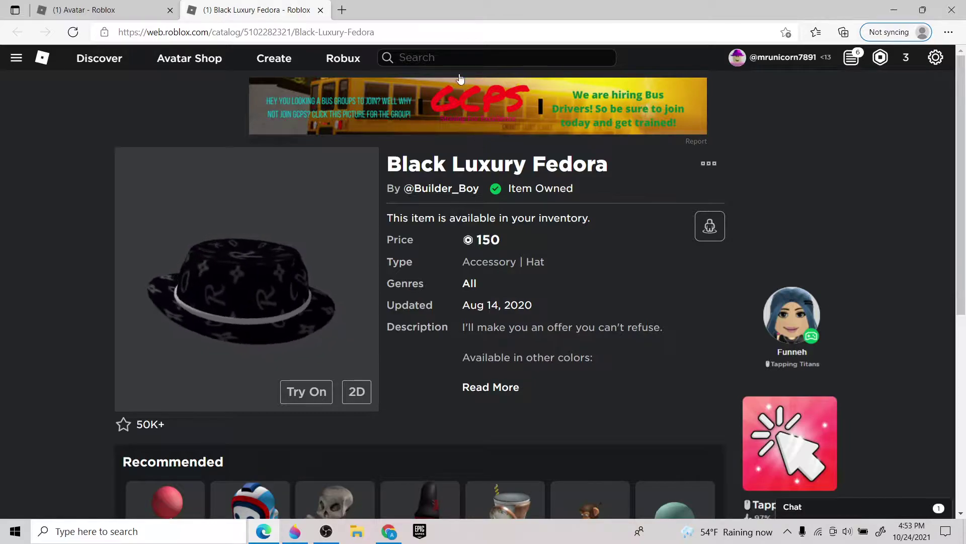
left_click(320, 10)
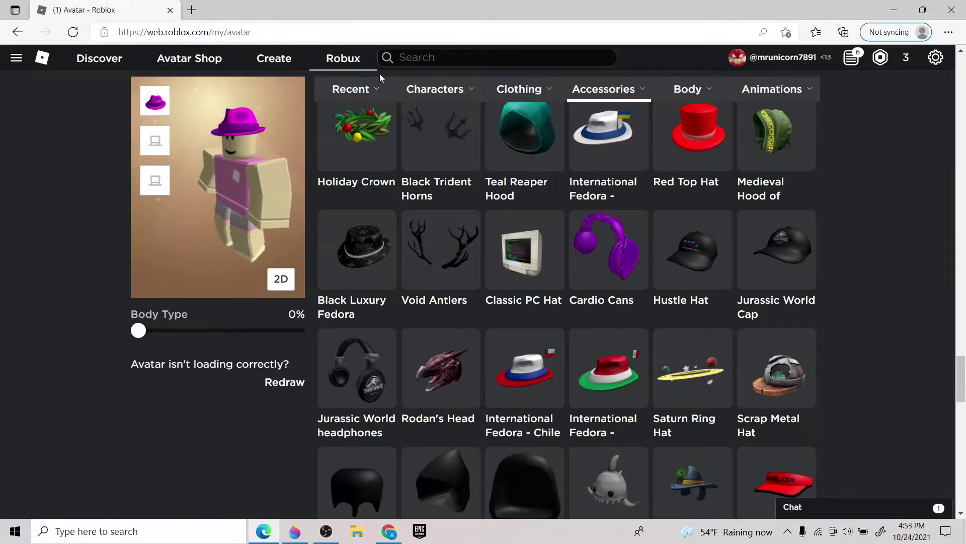
- From the owned body hair, inspect Messy Hair on its catalog page, then equip it on the avatar and close the page
scroll(714, 333, "up", 5)
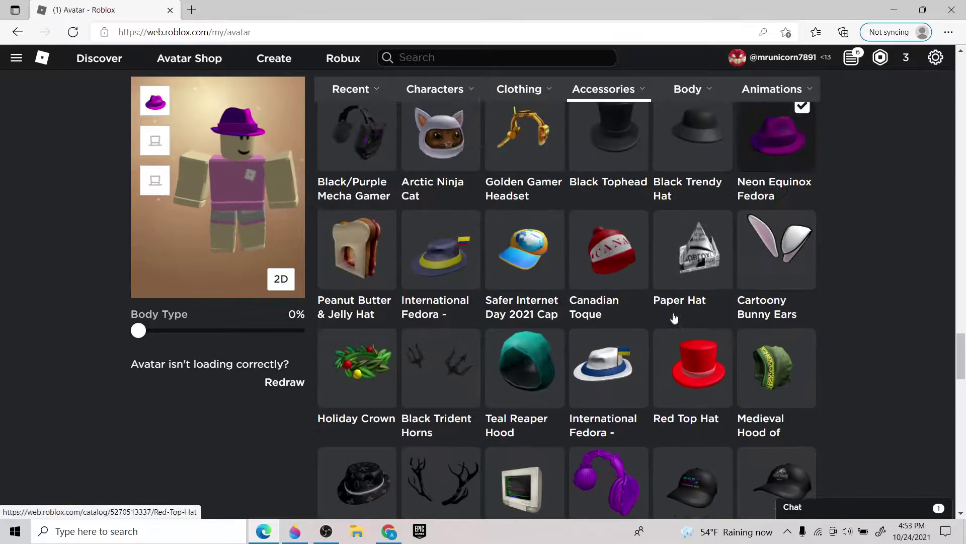
scroll(279, 140, "up", 3)
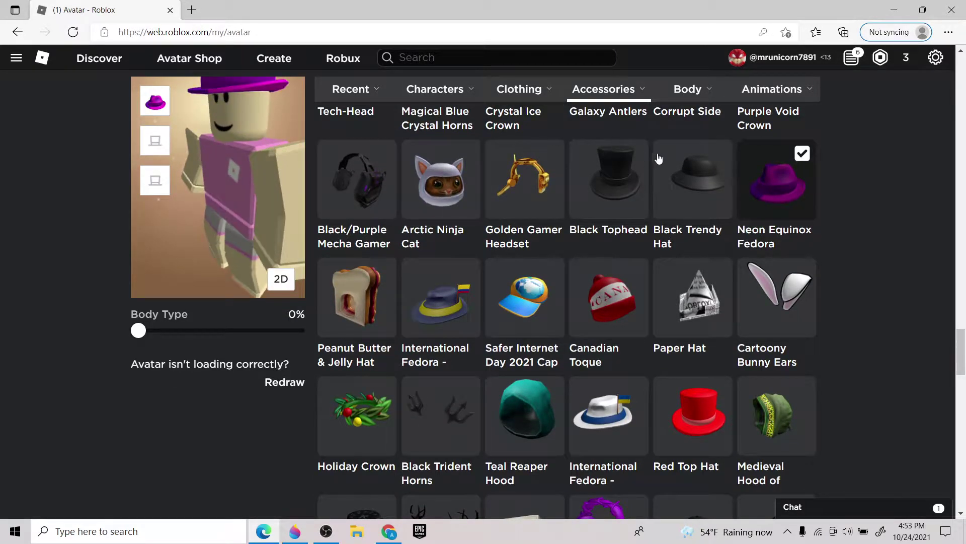
mouse_move(685, 91)
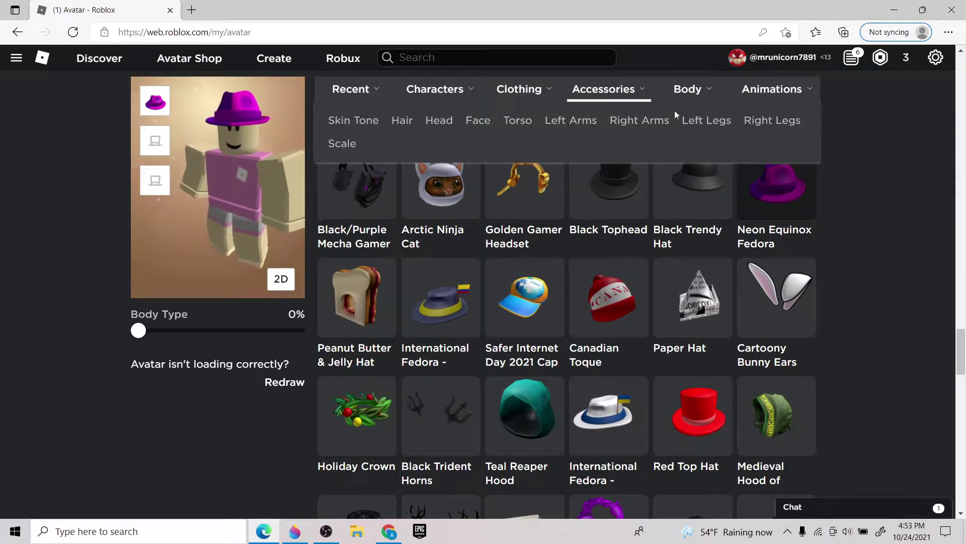
left_click(406, 123)
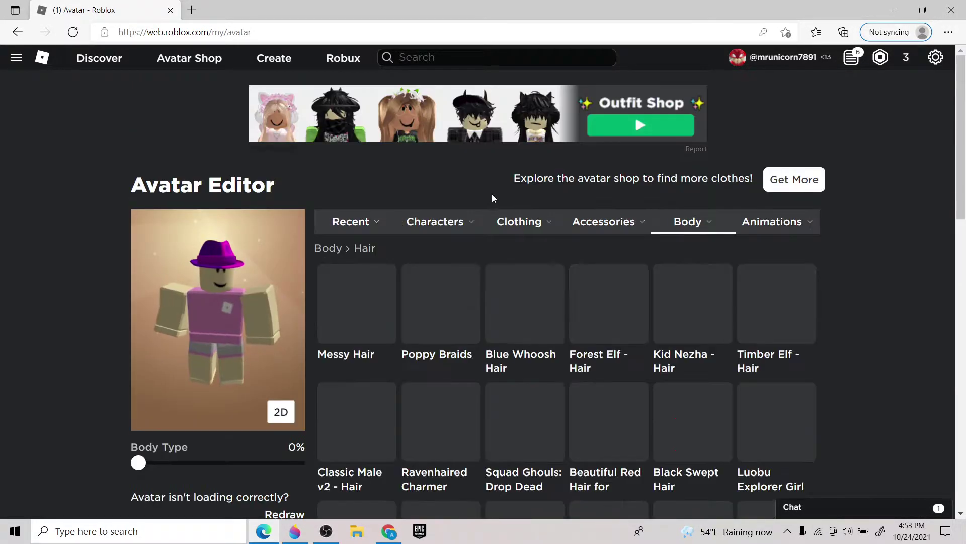
left_click(324, 323)
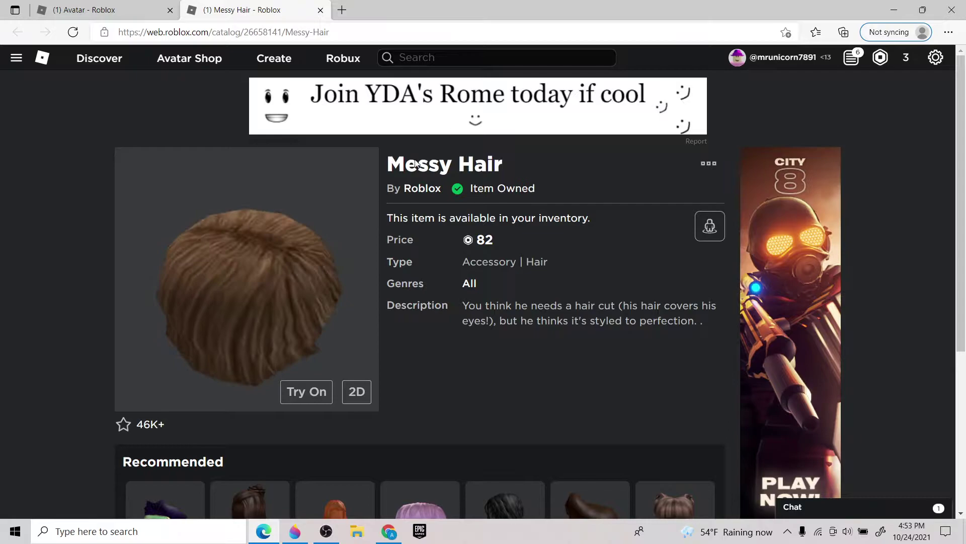
left_click_drag(416, 164, 237, 297)
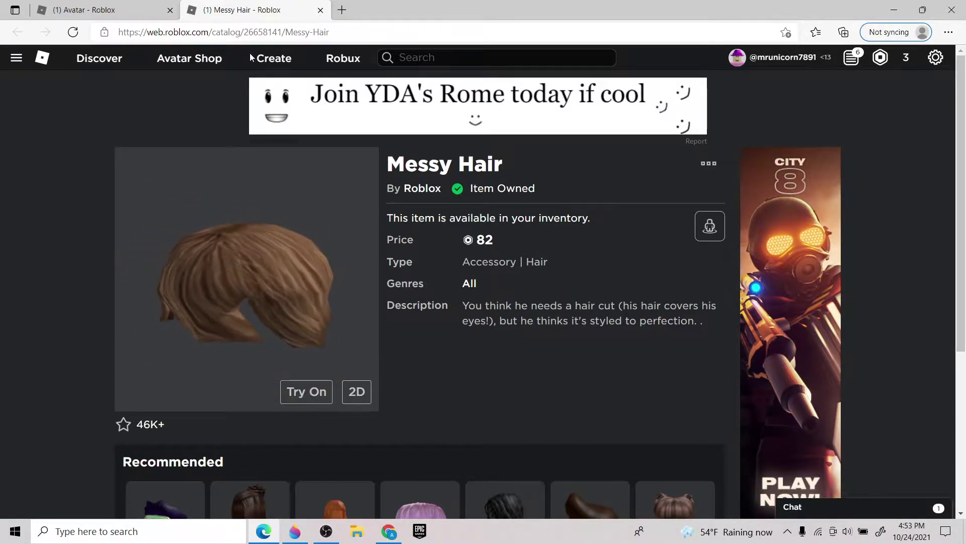
left_click(141, 8)
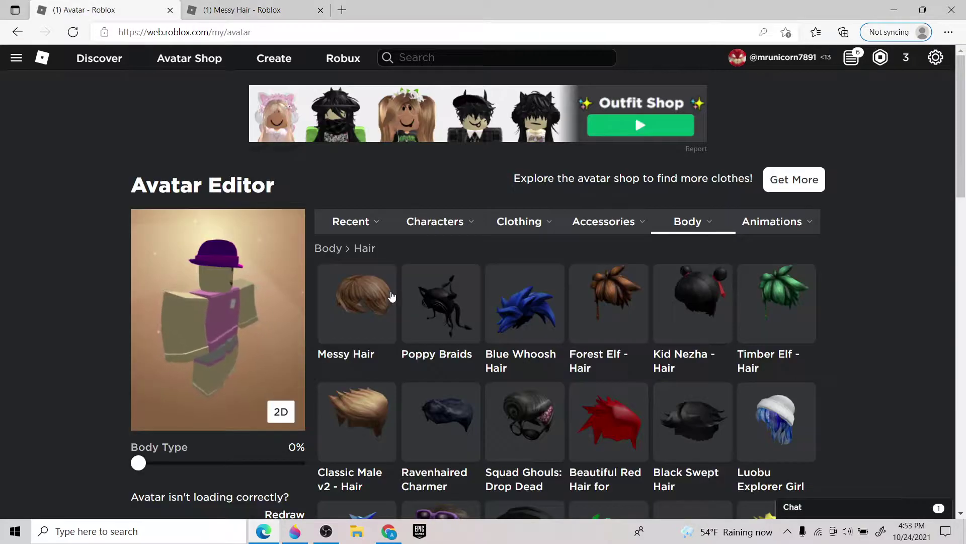
left_click(392, 296)
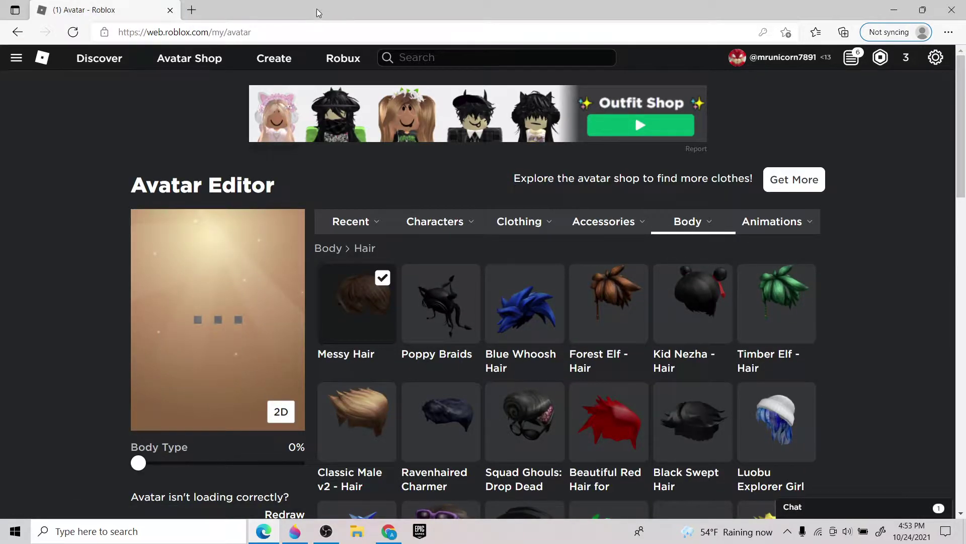
- Look through the owned shirts and equip MiniToon's shirt on the avatar
mouse_move(634, 229)
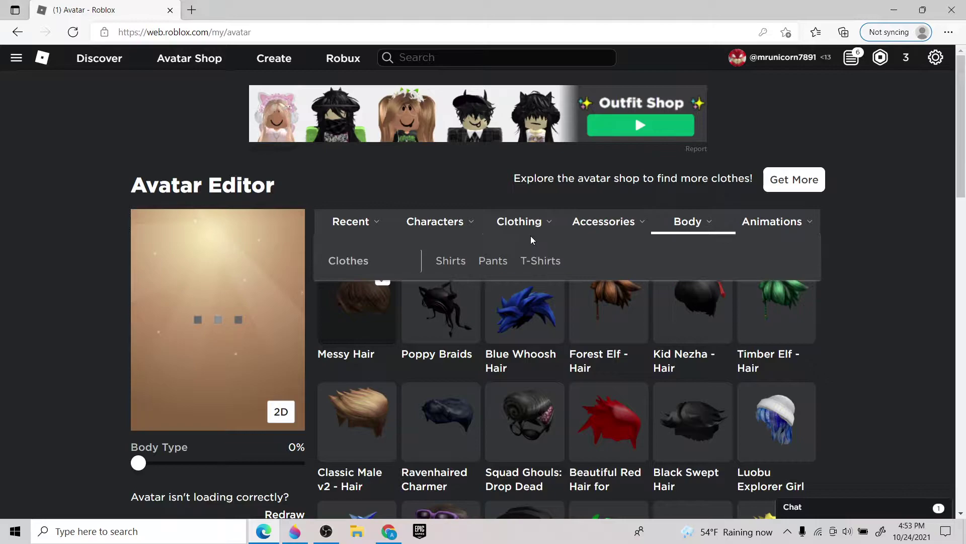
left_click(452, 261)
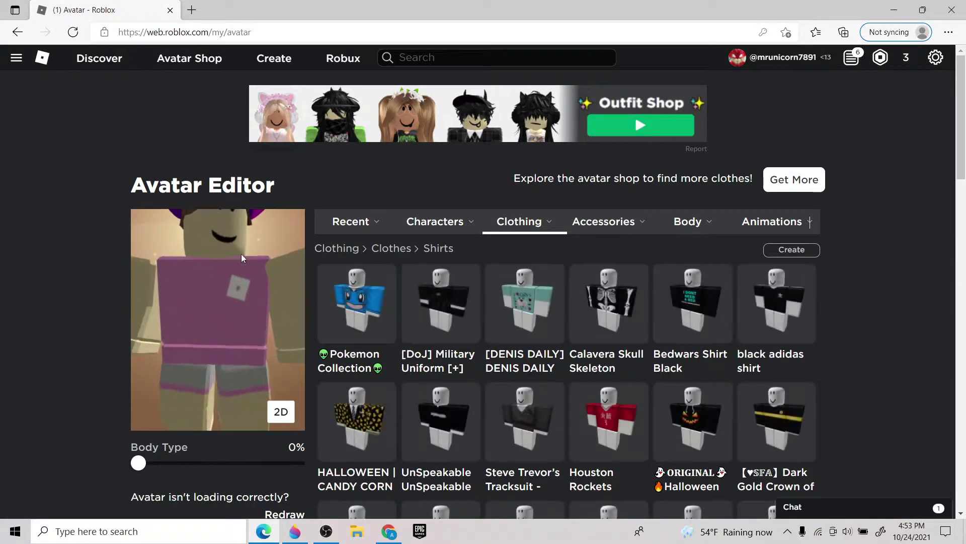
scroll(543, 502, "down", 5)
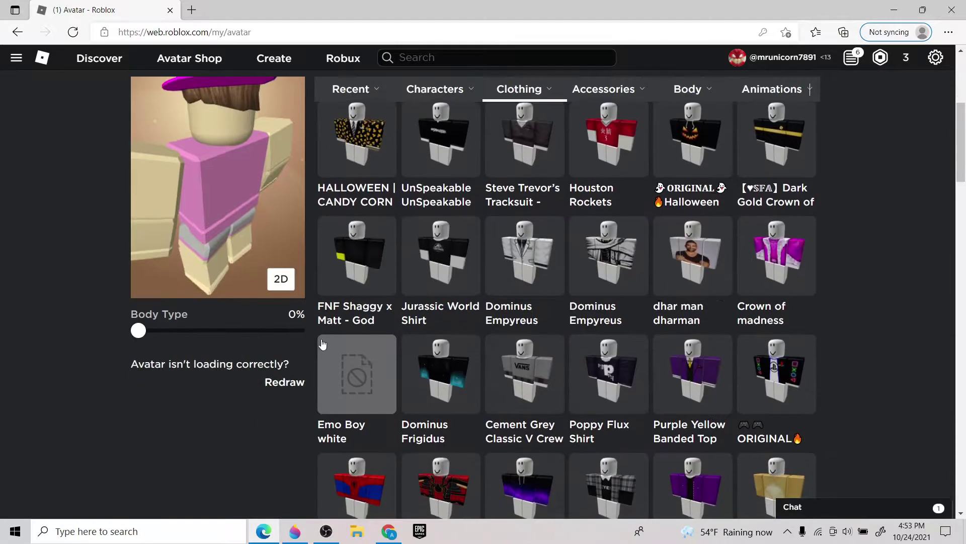
scroll(474, 367, "down", 10)
scroll(586, 355, "down", 1)
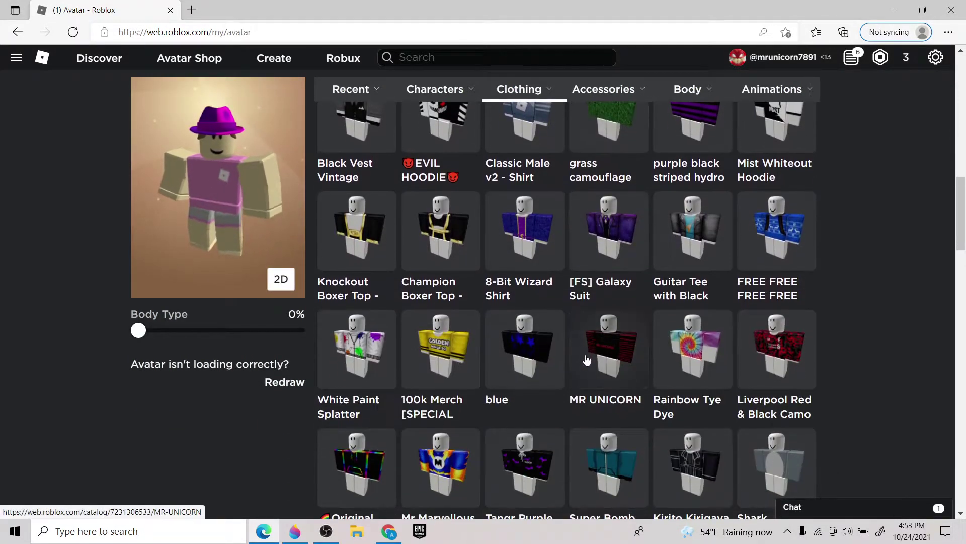
scroll(583, 287, "down", 15)
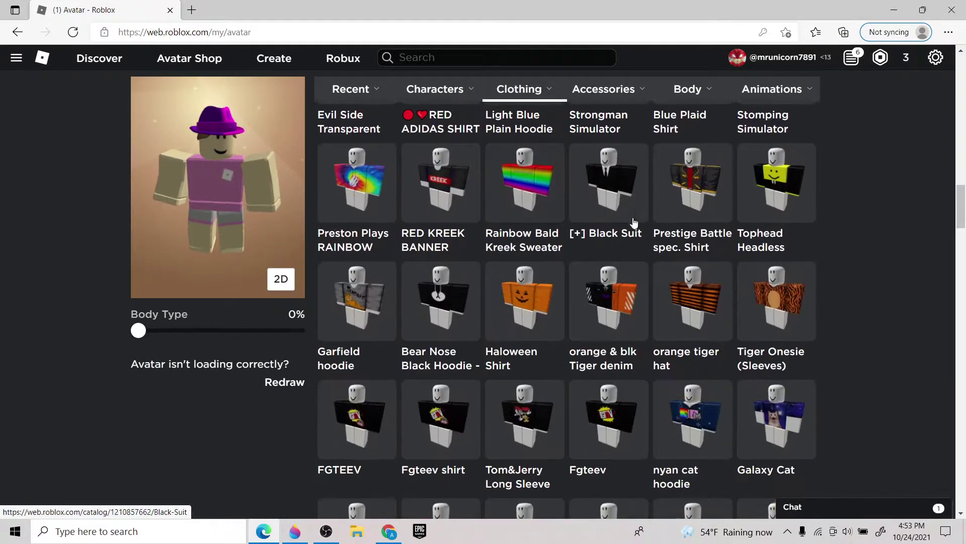
scroll(558, 399, "down", 20)
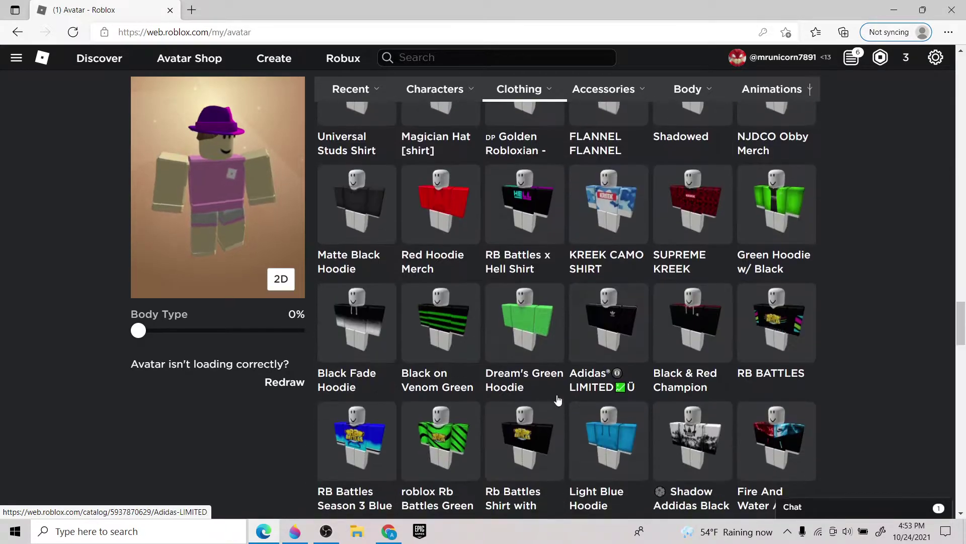
scroll(535, 413, "down", 14)
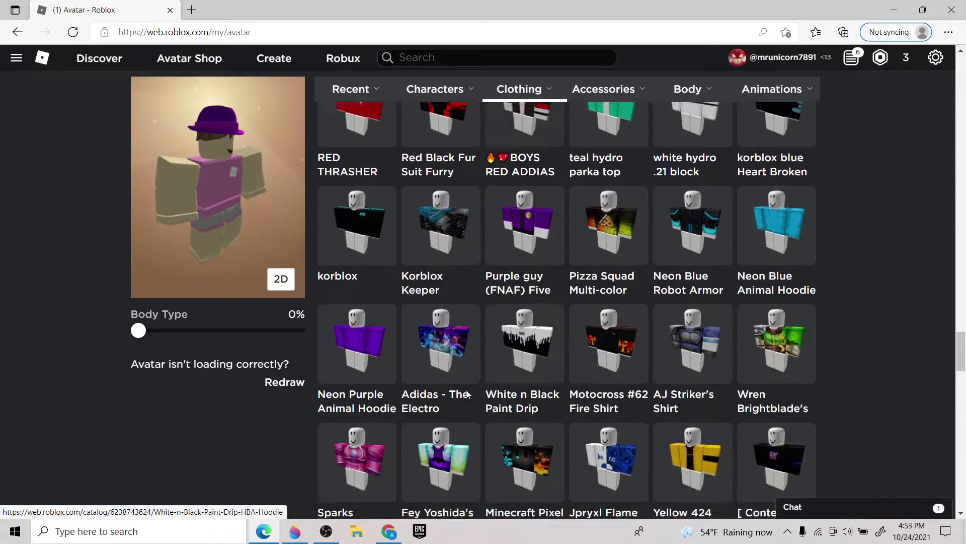
scroll(500, 372, "down", 13)
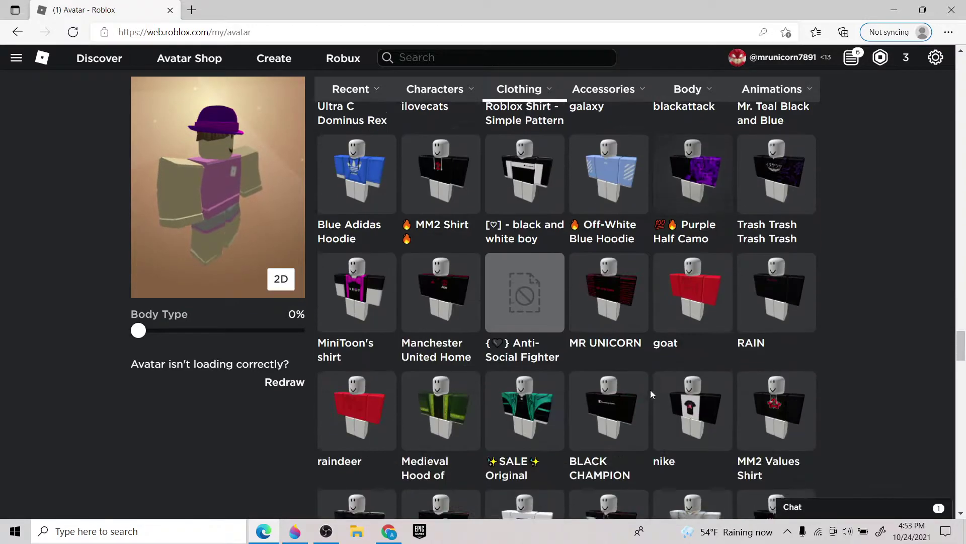
left_click(366, 262)
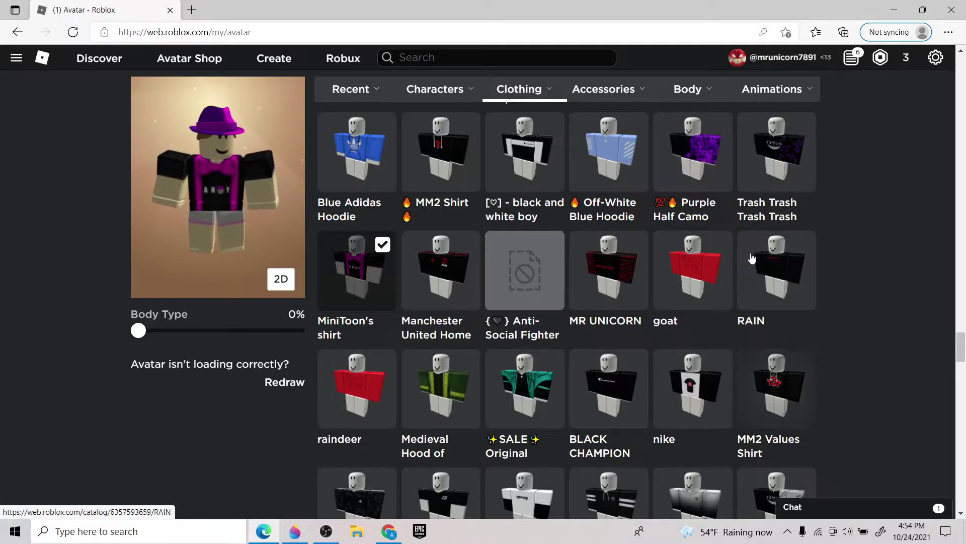
- Examine MiniToon's shirt up close on the avatar preview from different angles
scroll(281, 204, "up", 5)
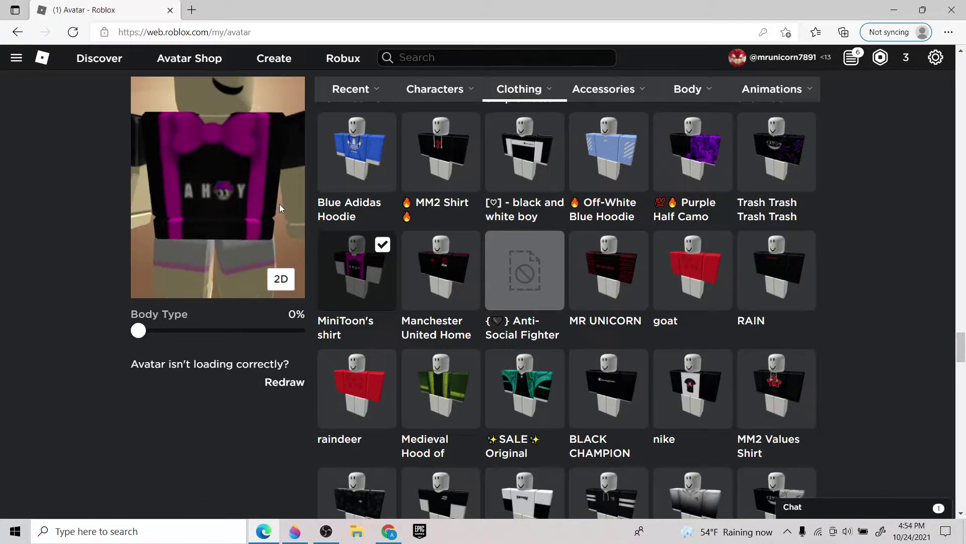
left_click_drag(261, 204, 123, 131)
scroll(282, 210, "up", 3)
scroll(264, 228, "down", 5)
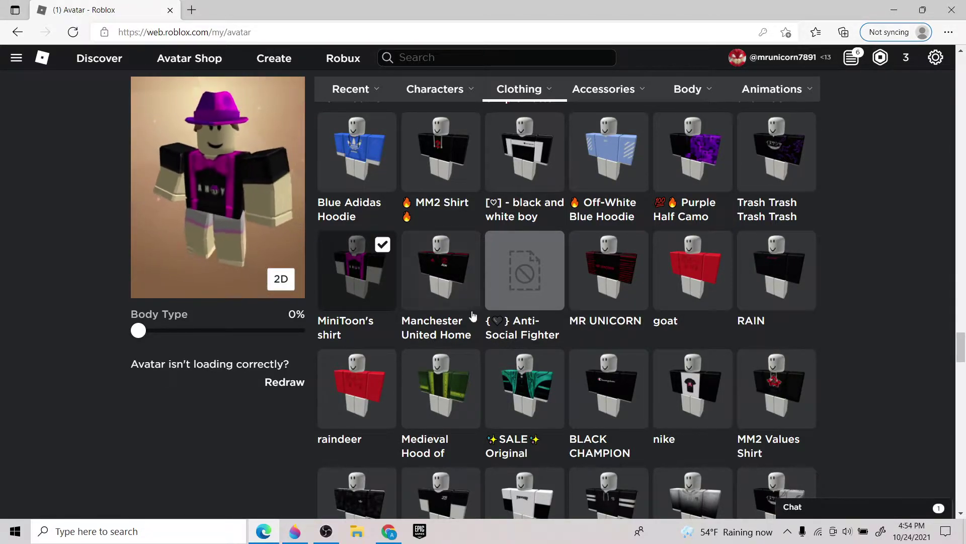
- Open the owned pants in the avatar editor and look through the collection down to the last rows
mouse_move(522, 102)
left_click(501, 129)
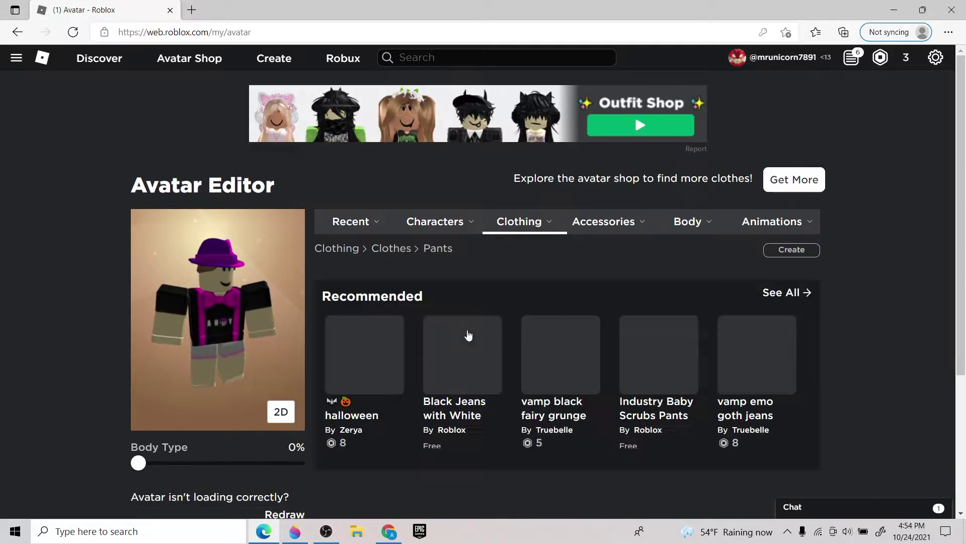
scroll(464, 323, "down", 15)
scroll(453, 322, "down", 15)
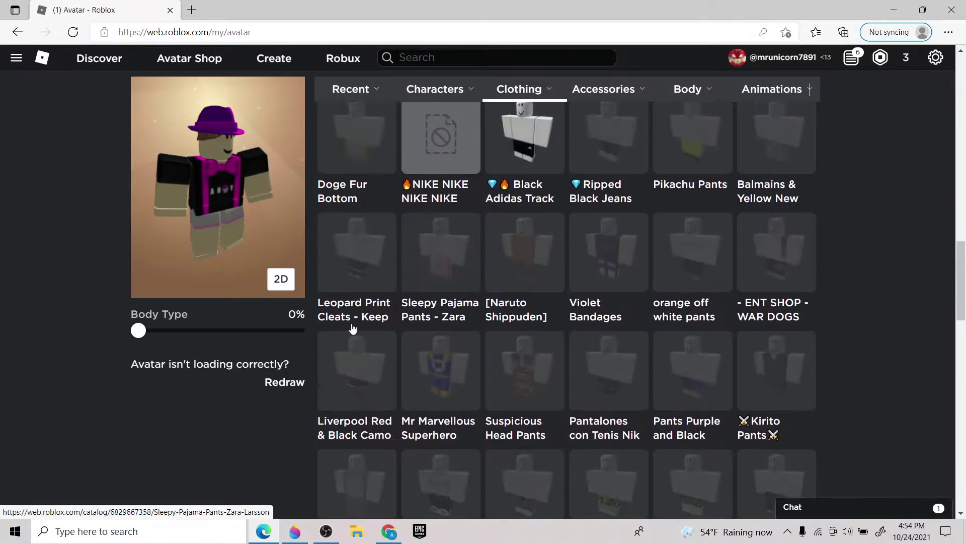
scroll(426, 316, "down", 18)
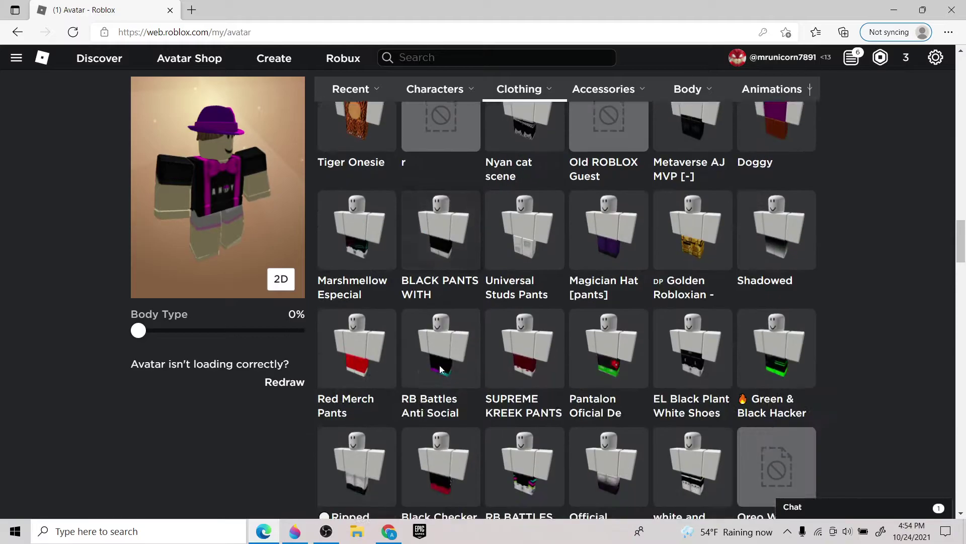
scroll(571, 316, "down", 15)
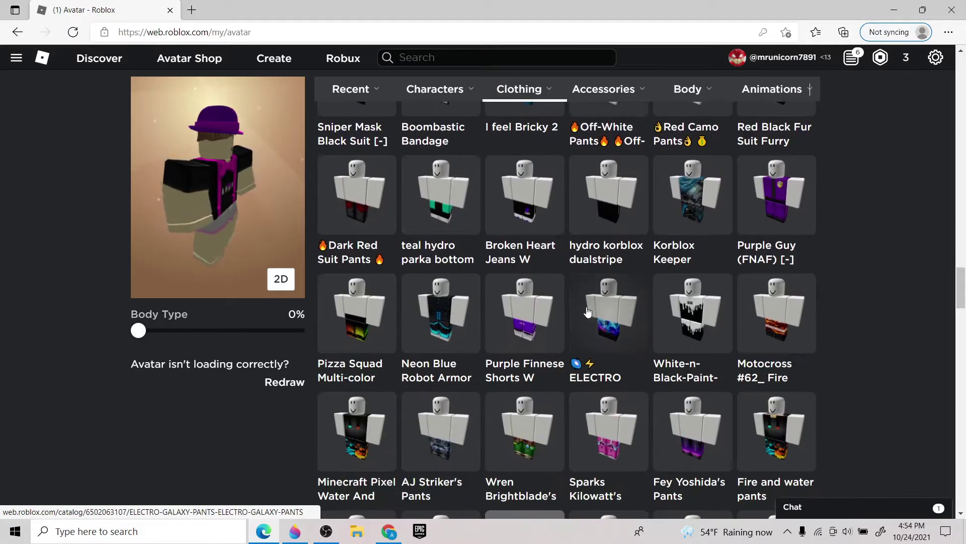
left_click(530, 308)
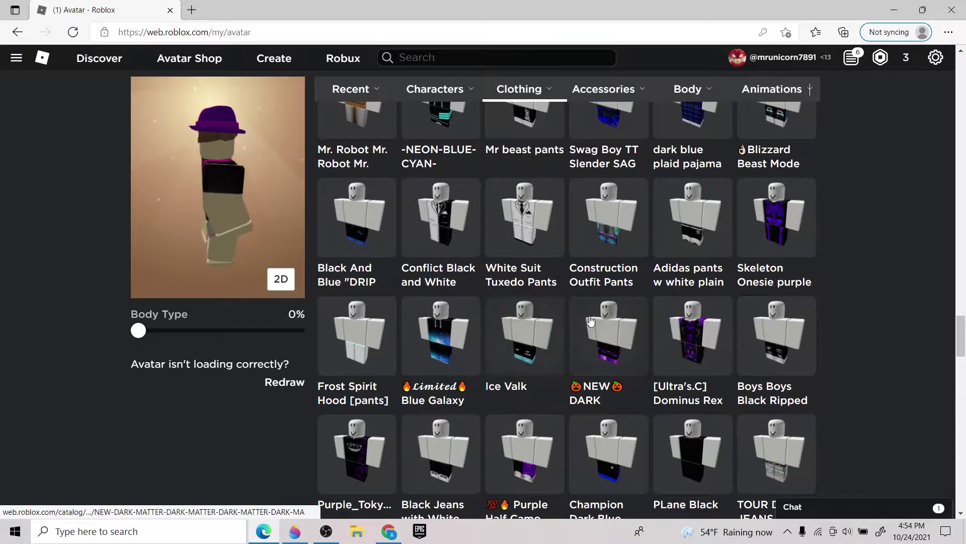
scroll(569, 322, "down", 5)
scroll(562, 320, "down", 14)
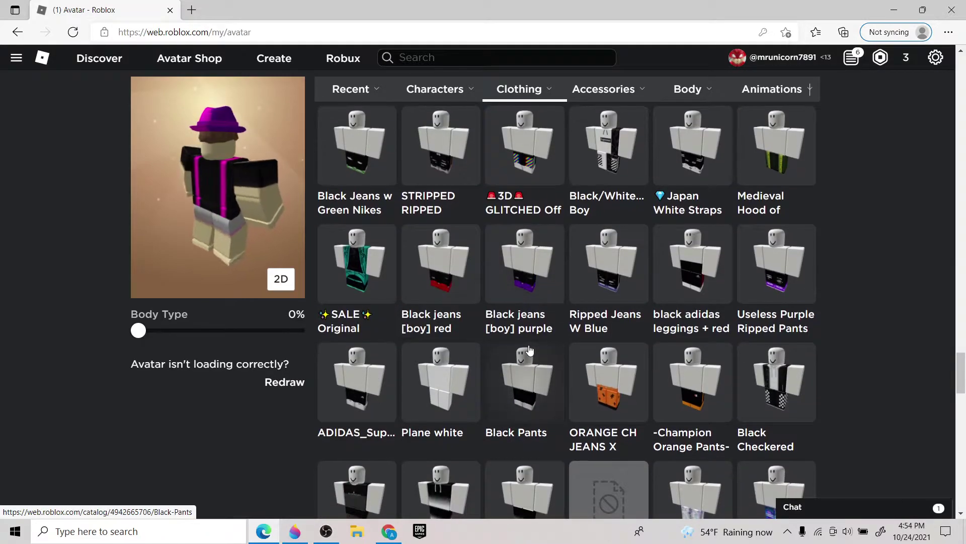
scroll(563, 354, "down", 12)
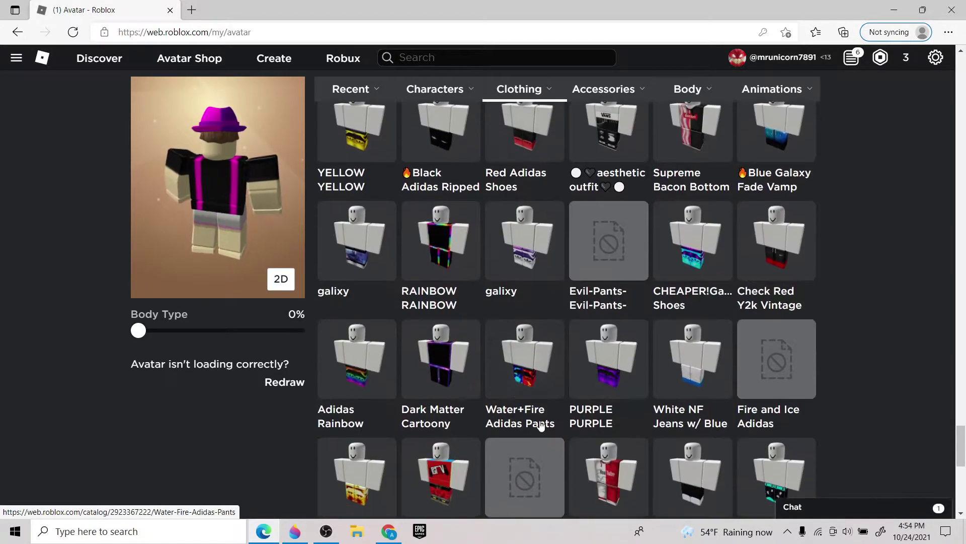
- Look back through the owned pants, from the last rows up to the first ones
scroll(468, 392, "up", 20)
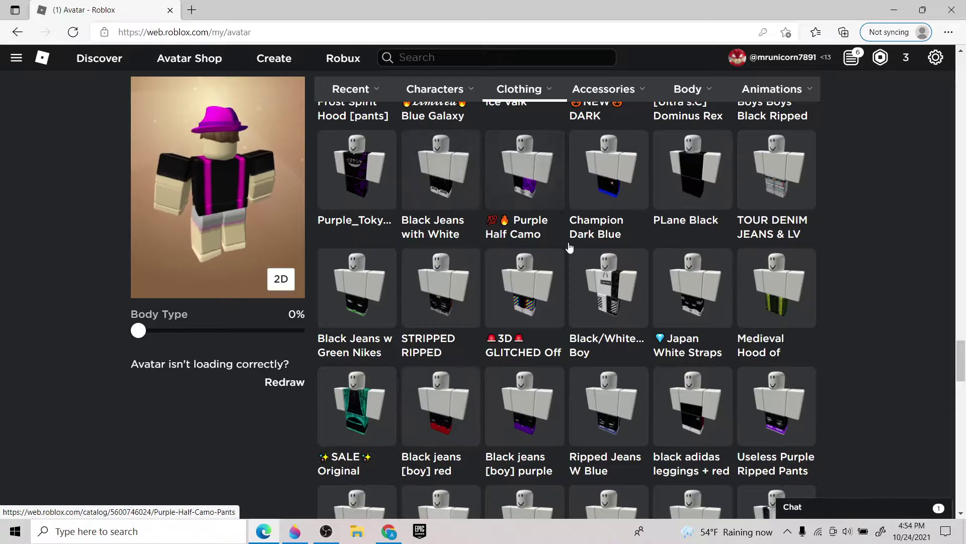
scroll(805, 196, "up", 6)
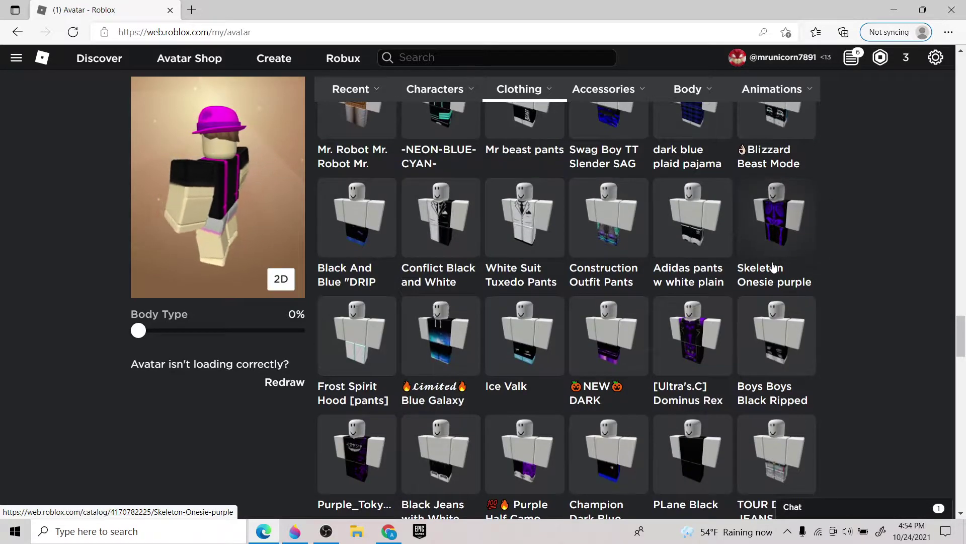
scroll(772, 270, "up", 8)
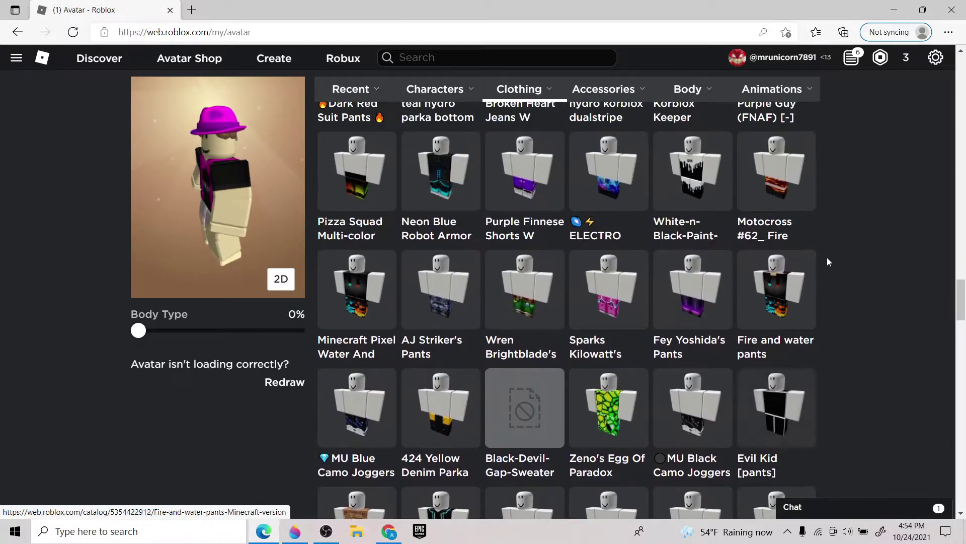
scroll(683, 252, "up", 4)
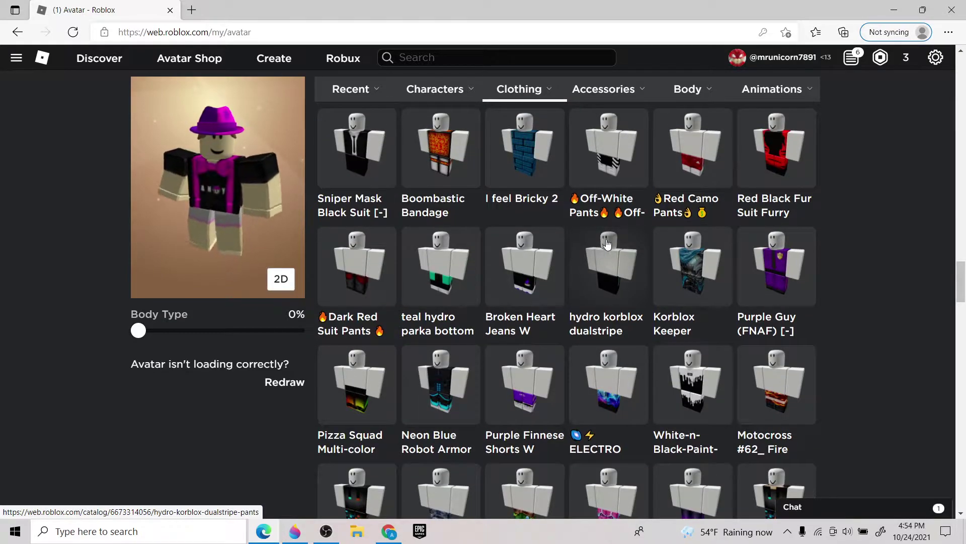
scroll(608, 244, "up", 8)
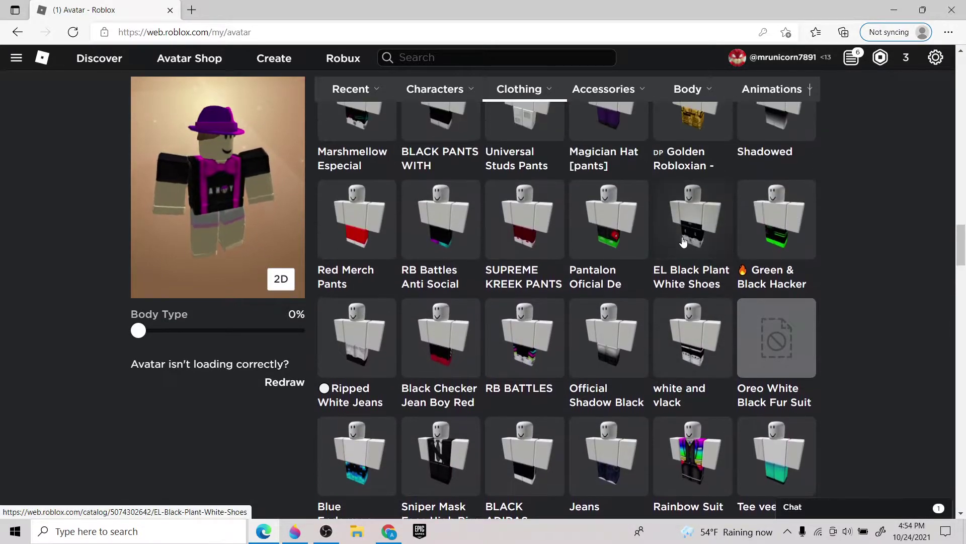
scroll(673, 242, "up", 3)
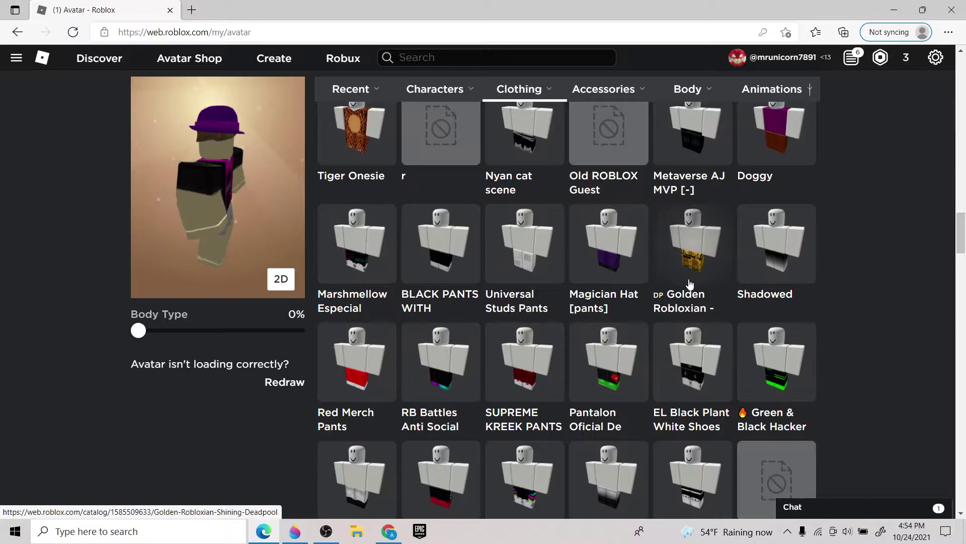
scroll(690, 285, "up", 5)
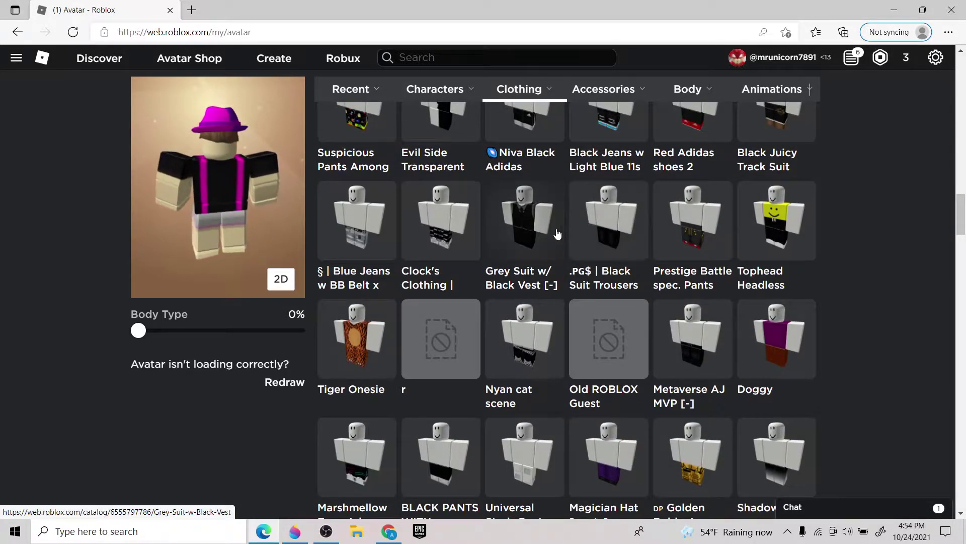
scroll(581, 235, "up", 3)
scroll(554, 237, "up", 5)
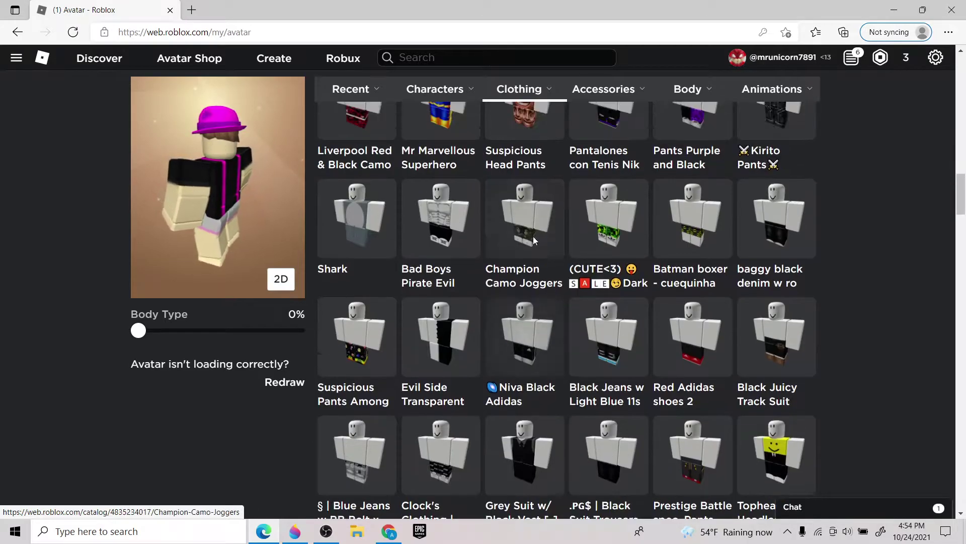
scroll(565, 227, "down", 15)
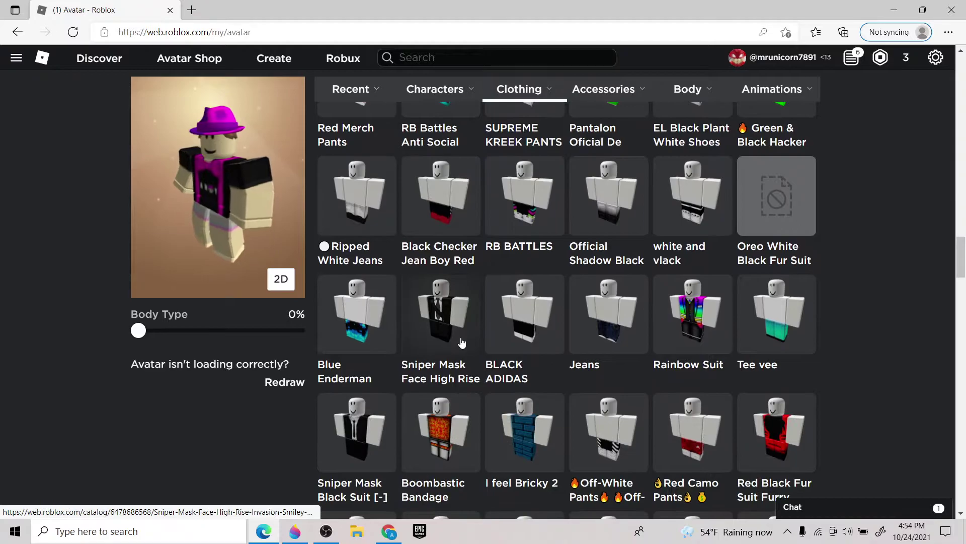
scroll(464, 359, "down", 6)
scroll(463, 359, "up", 13)
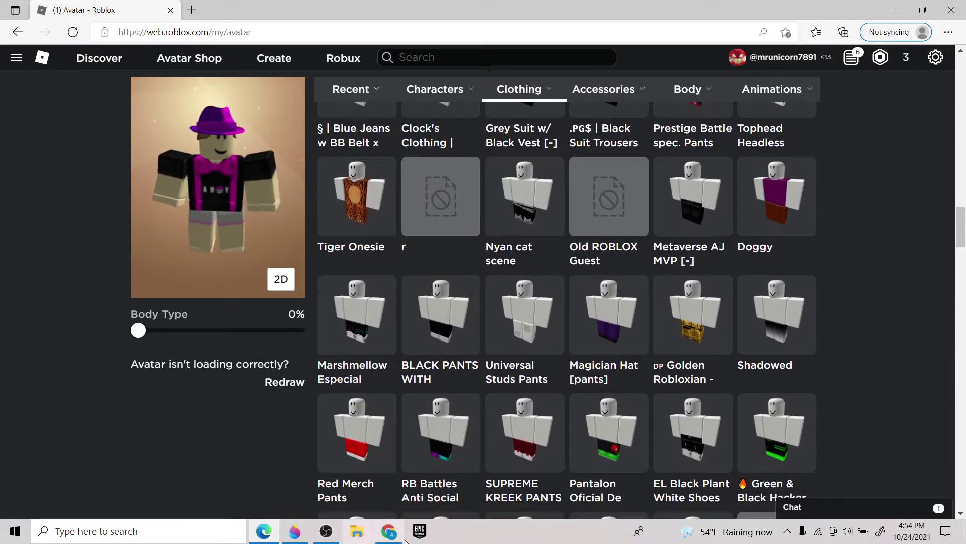
scroll(706, 439, "up", 20)
scroll(706, 440, "up", 4)
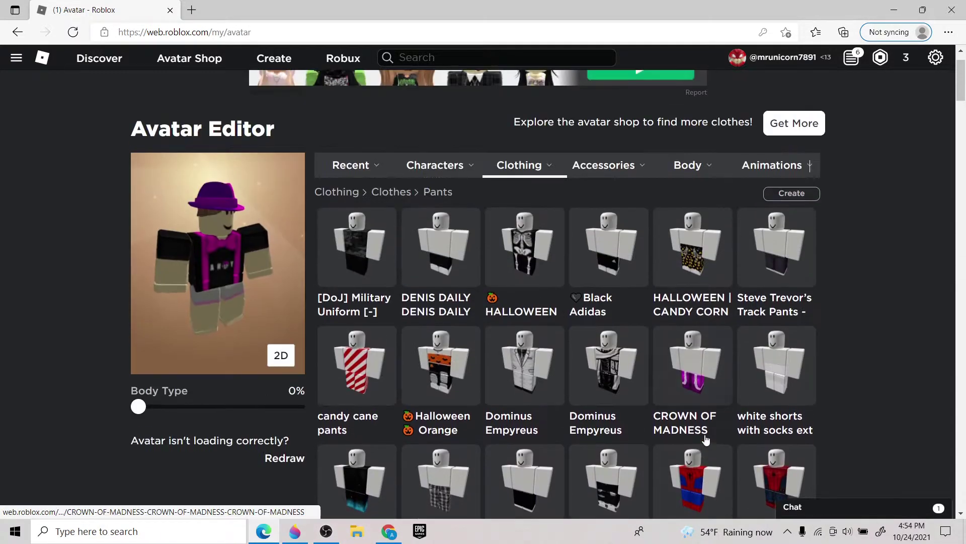
scroll(682, 402, "down", 3)
scroll(552, 425, "up", 1)
scroll(454, 384, "up", 2)
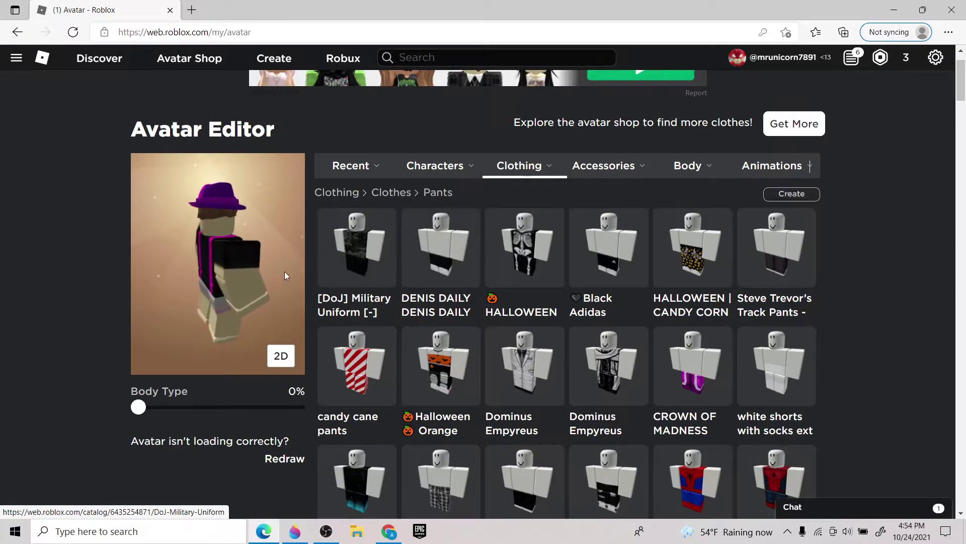
- Find Black Slacks among the owned pants and equip them on the avatar
scroll(615, 380, "down", 8)
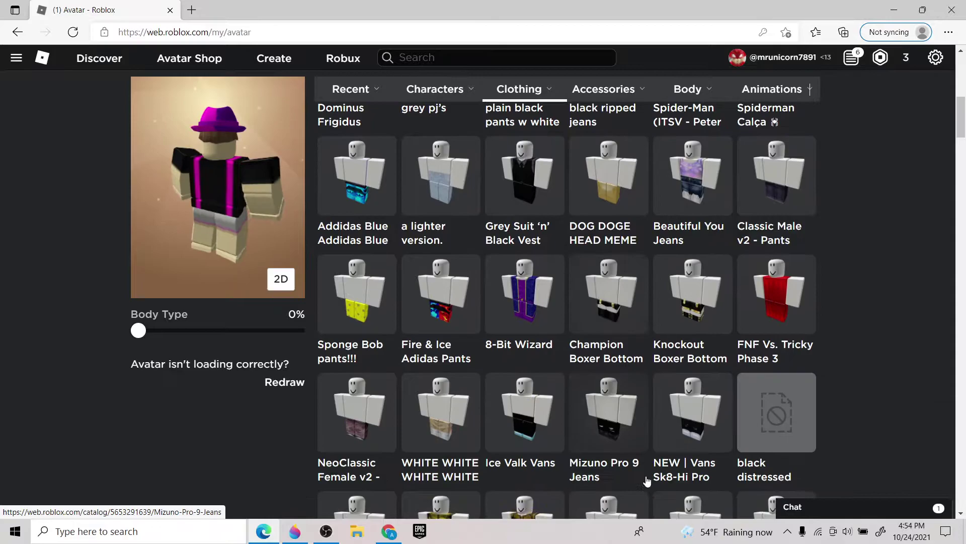
scroll(648, 481, "down", 8)
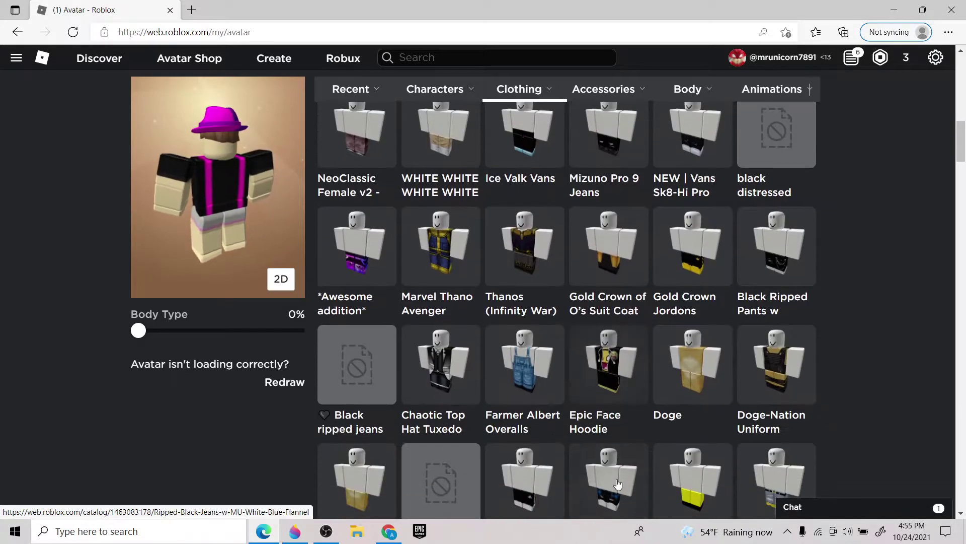
scroll(629, 482, "down", 3)
scroll(631, 453, "down", 4)
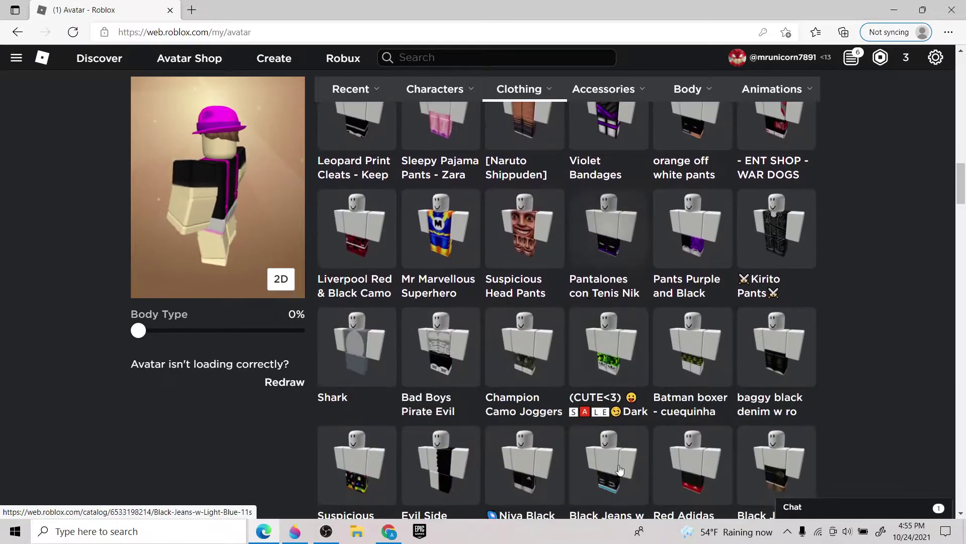
scroll(619, 468, "down", 4)
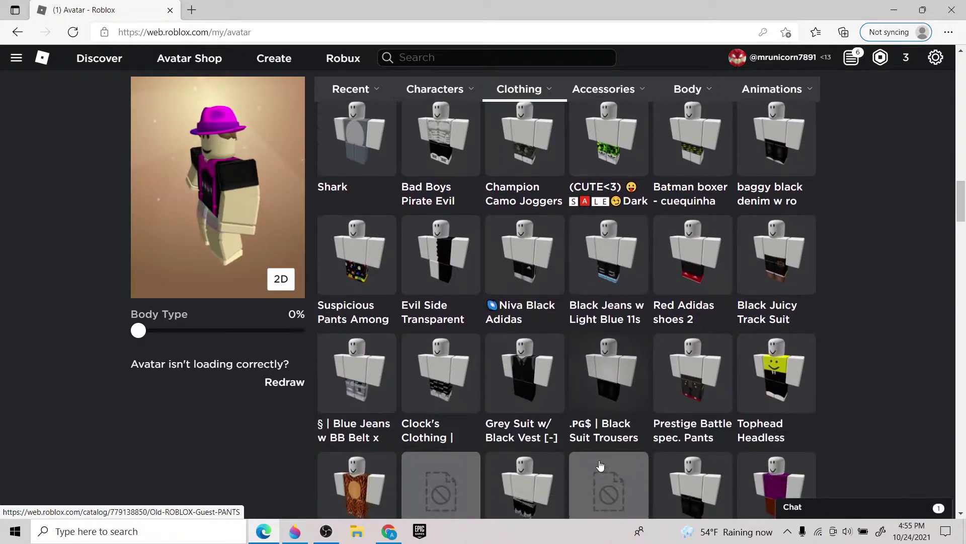
scroll(598, 473, "down", 5)
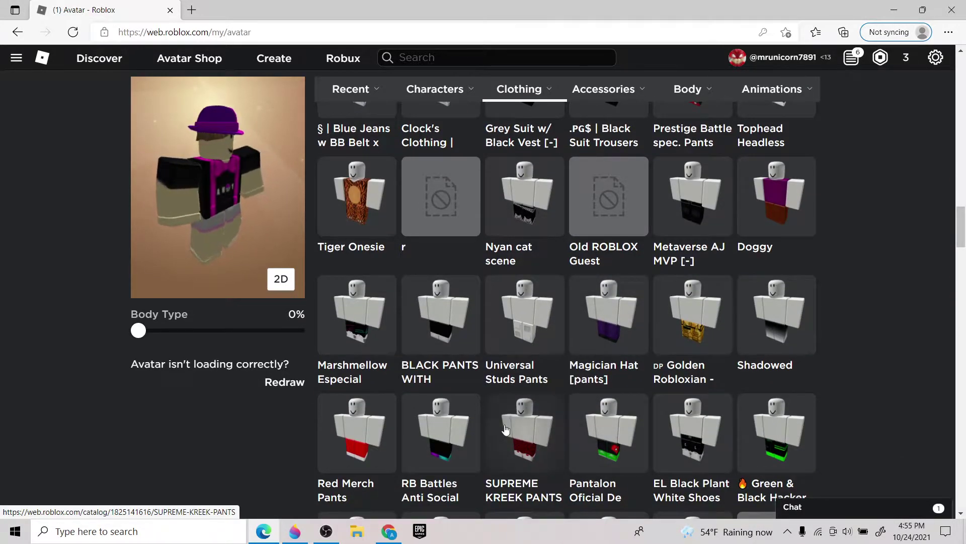
scroll(524, 414, "down", 4)
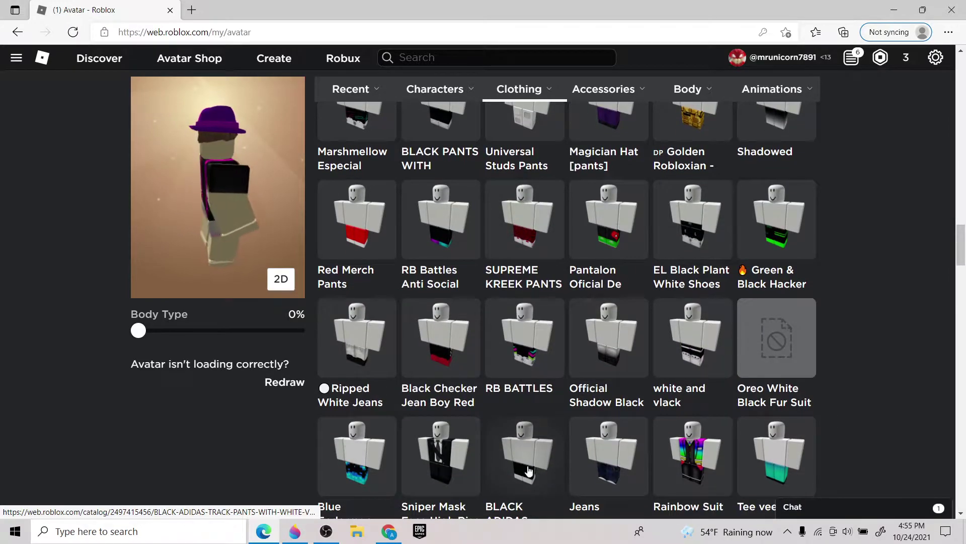
scroll(529, 471, "down", 3)
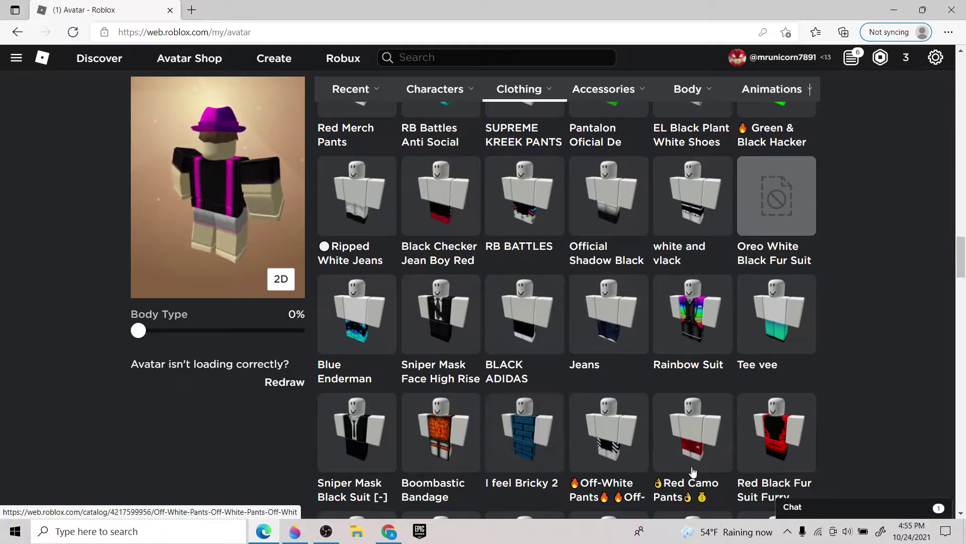
scroll(693, 471, "down", 3)
scroll(825, 376, "down", 3)
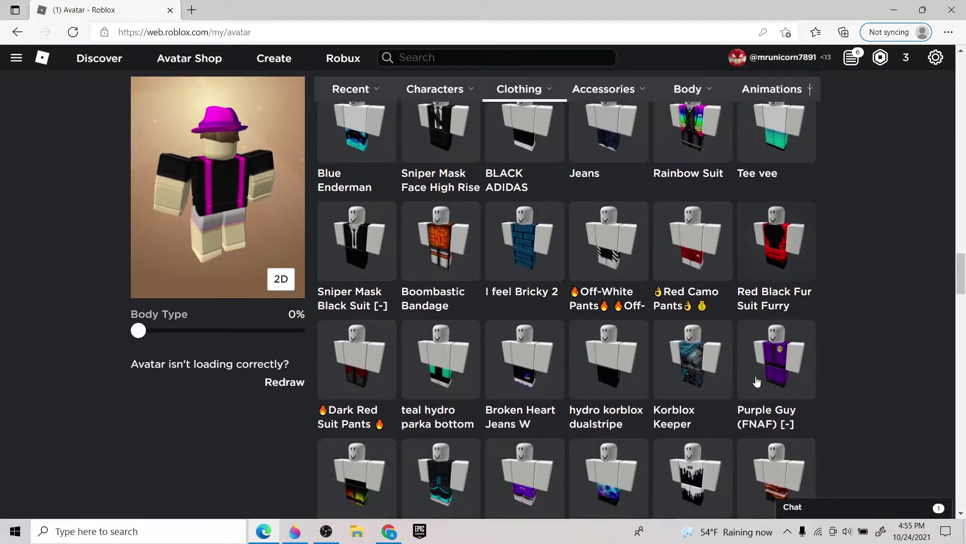
scroll(702, 373, "down", 6)
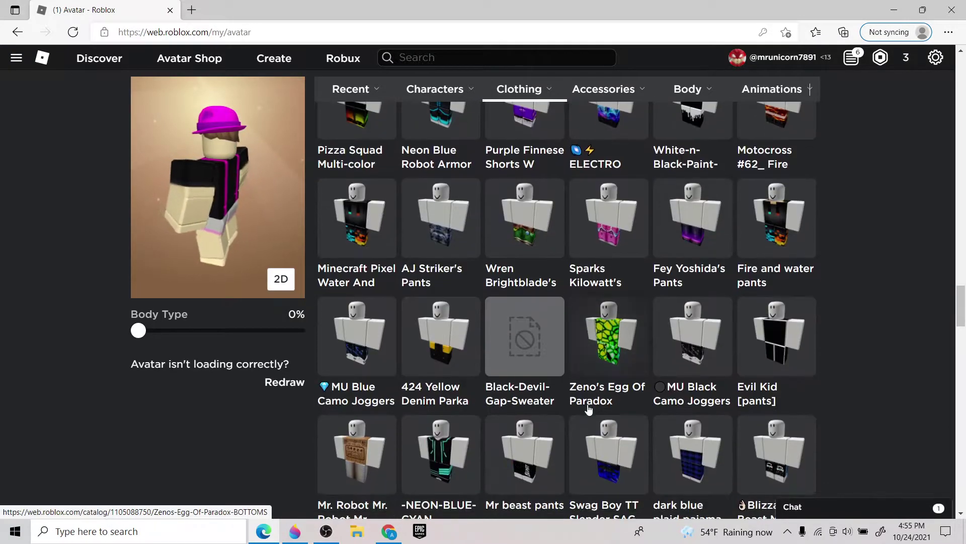
scroll(582, 411, "down", 7)
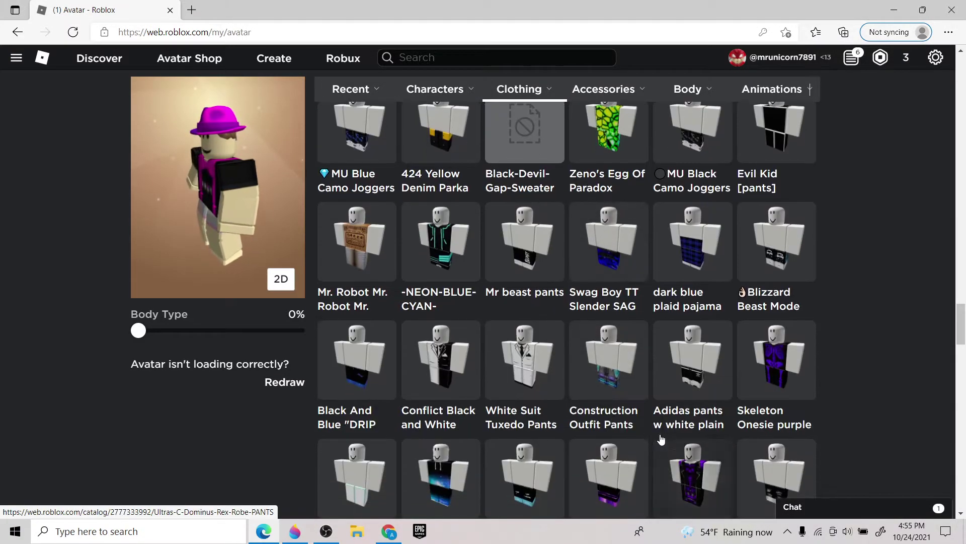
scroll(613, 486, "down", 7)
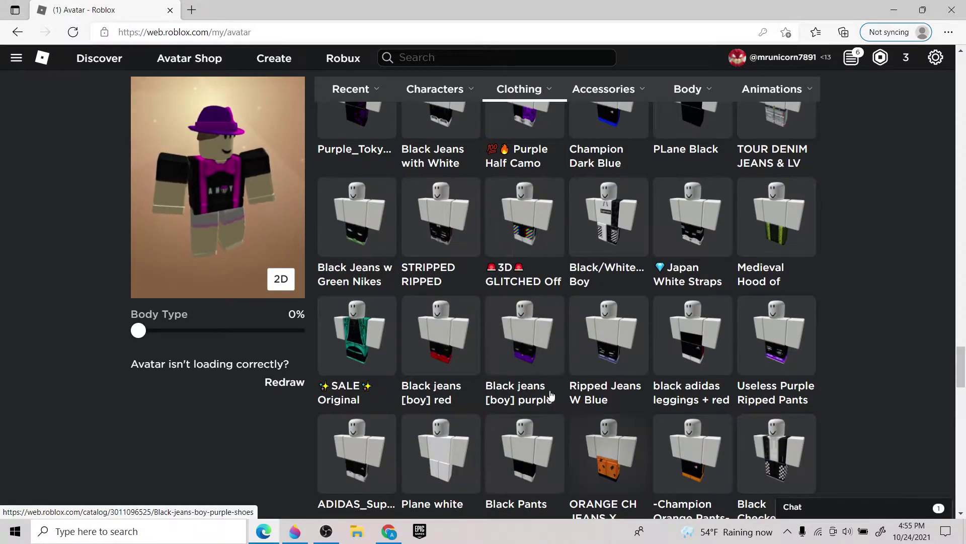
scroll(482, 424, "down", 6)
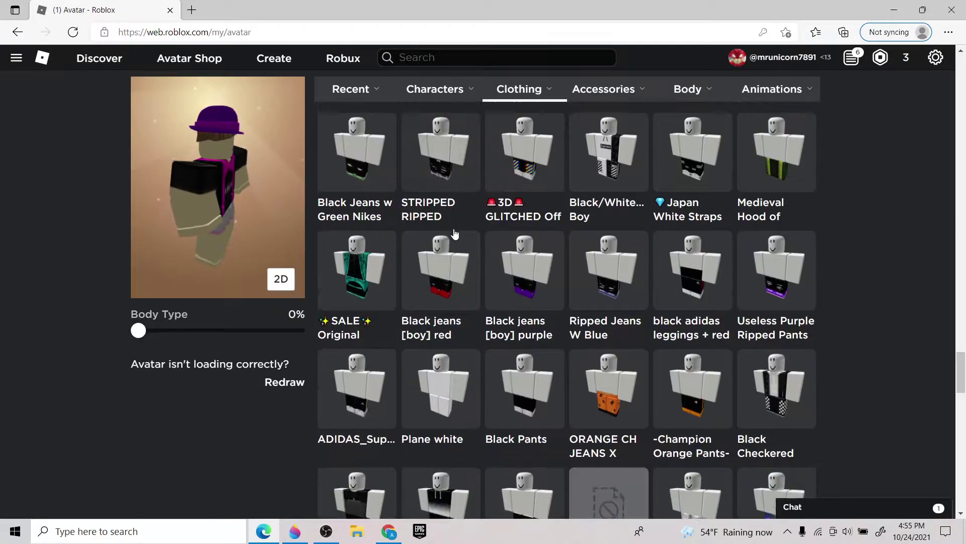
scroll(513, 425, "down", 3)
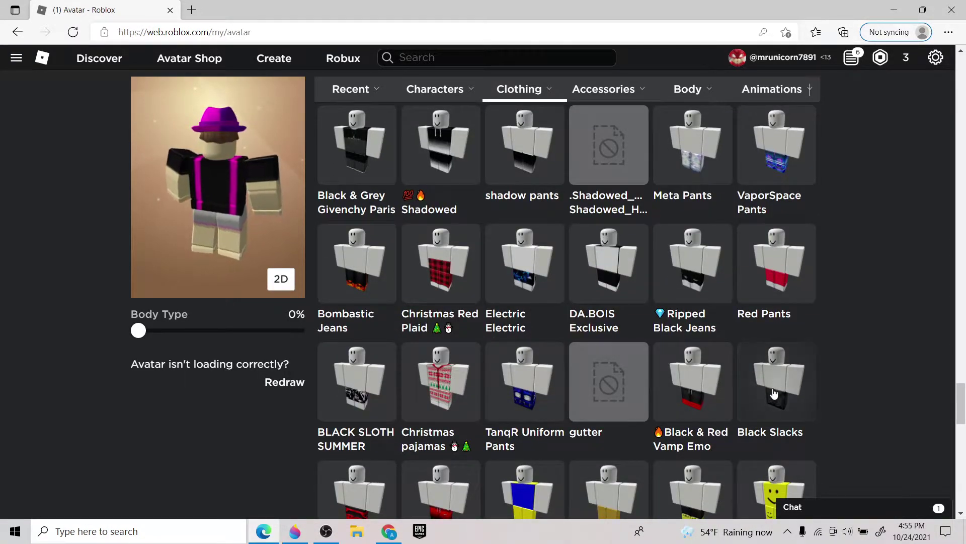
left_click(774, 389)
- Look through the owned pants below Black Slacks down to the rows near the end of the collection
scroll(674, 367, "down", 4)
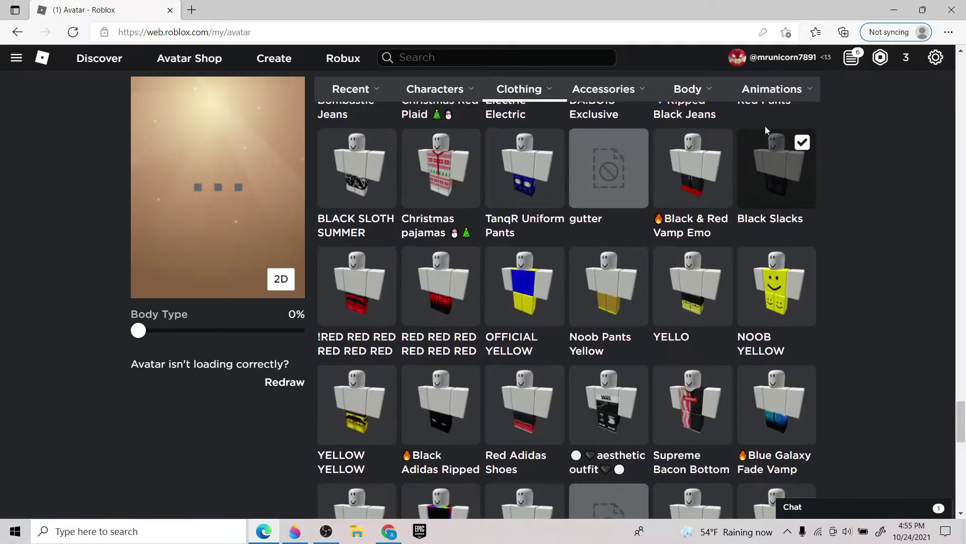
scroll(548, 325, "down", 3)
scroll(475, 351, "down", 4)
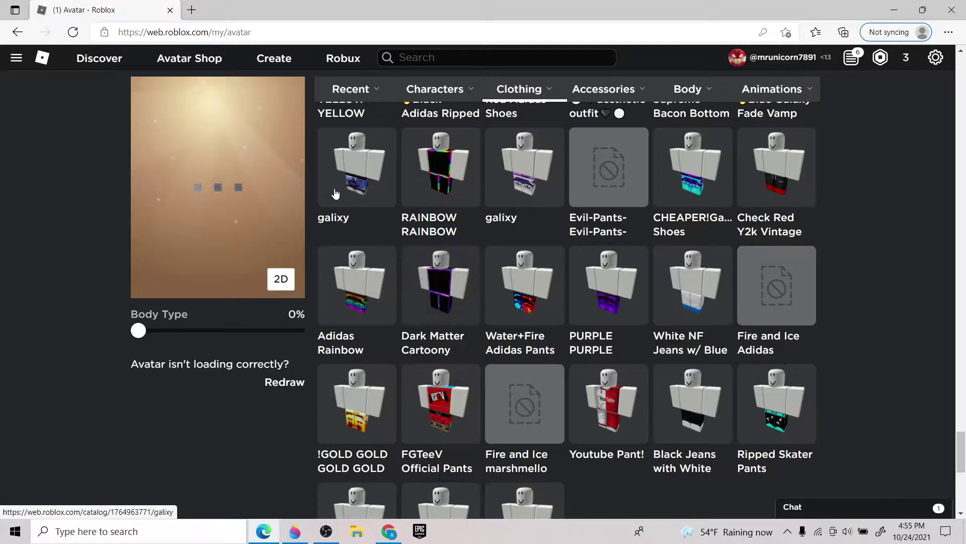
scroll(669, 347, "up", 9)
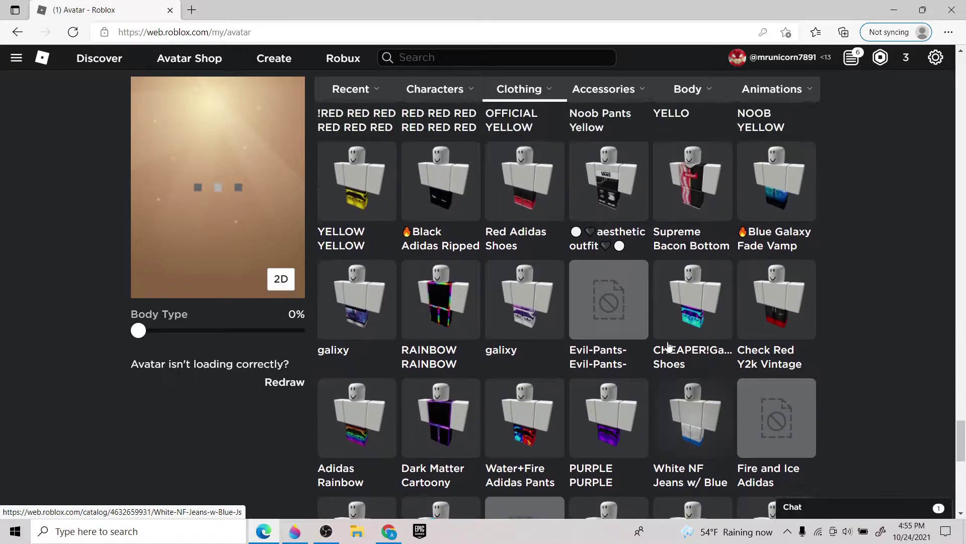
scroll(664, 344, "up", 2)
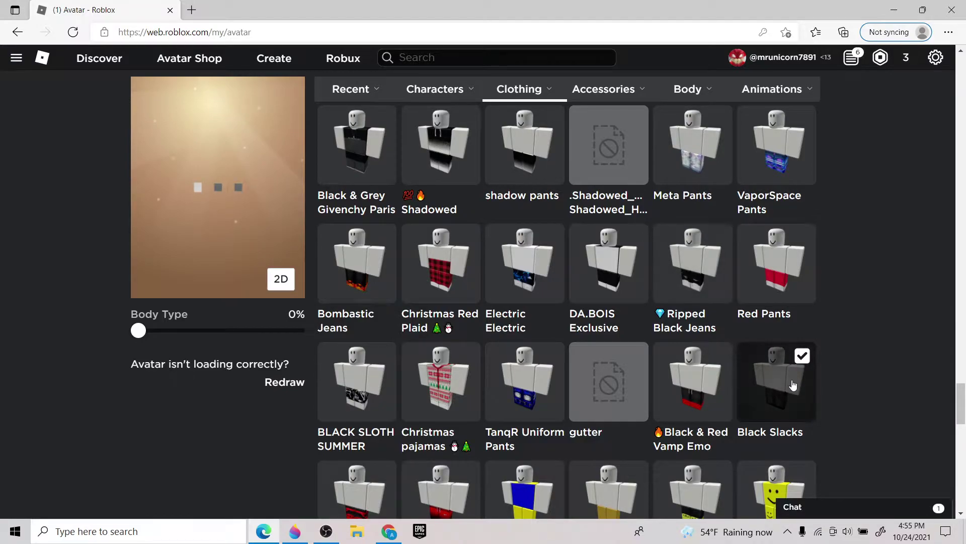
scroll(788, 381, "down", 11)
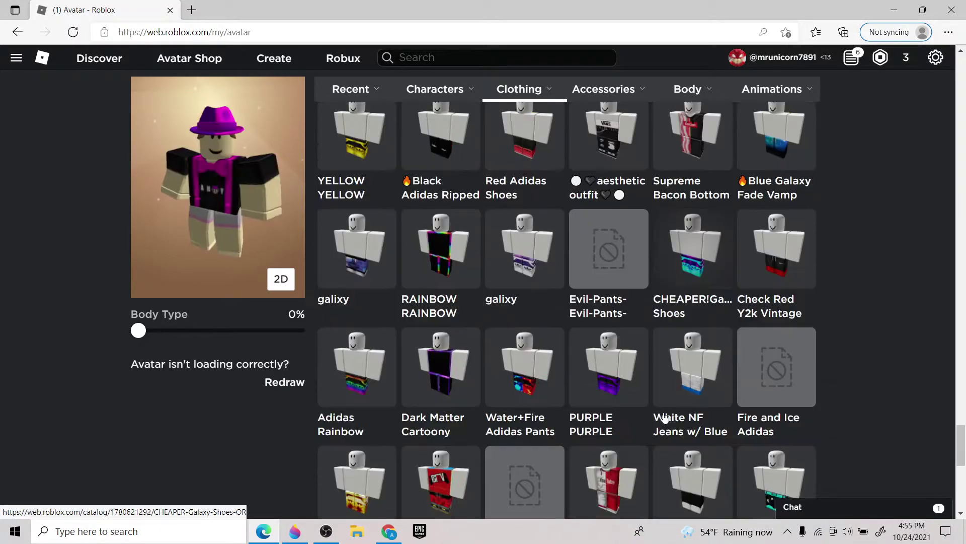
scroll(606, 405, "down", 1)
scroll(629, 443, "up", 8)
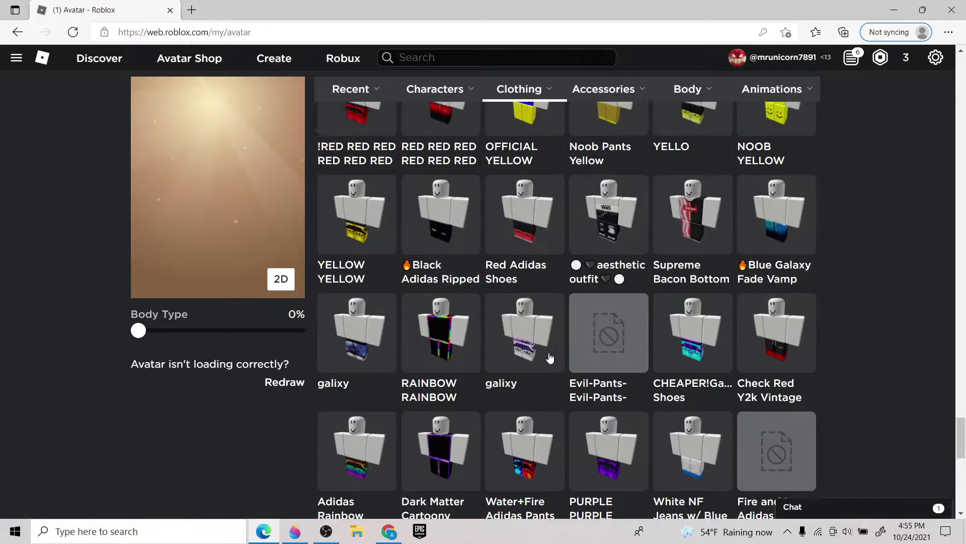
- Find the PLane Black pants further up in the owned collection and equip them on the avatar
scroll(574, 351, "up", 14)
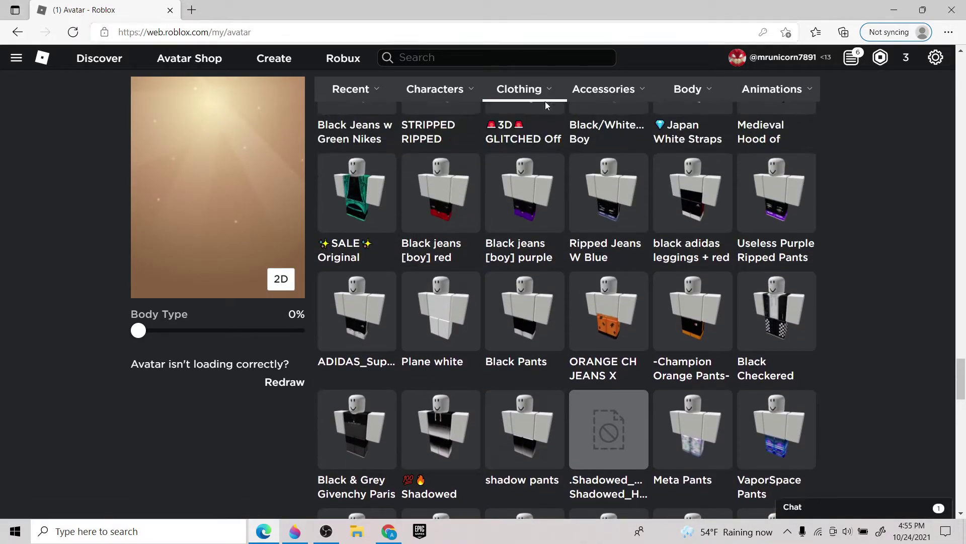
scroll(629, 399, "up", 5)
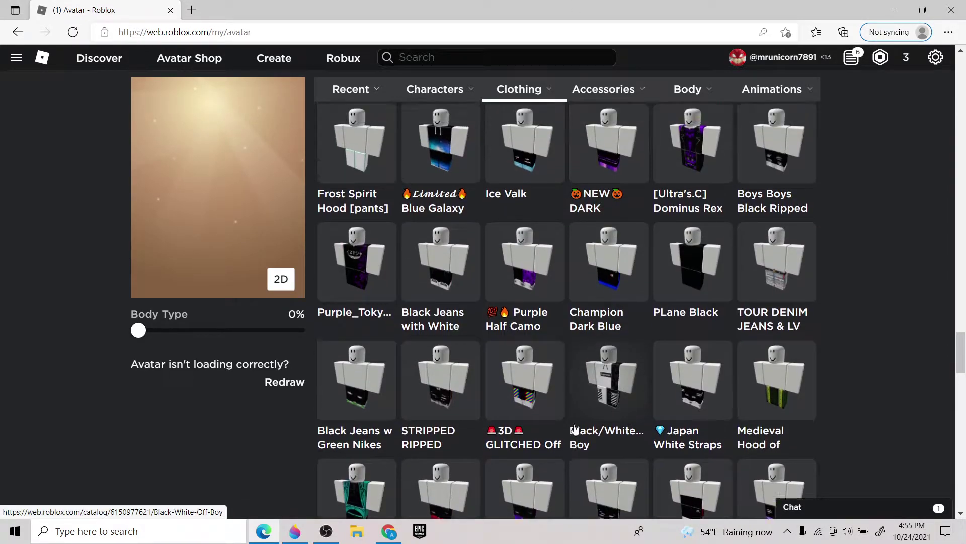
scroll(695, 410, "down", 2)
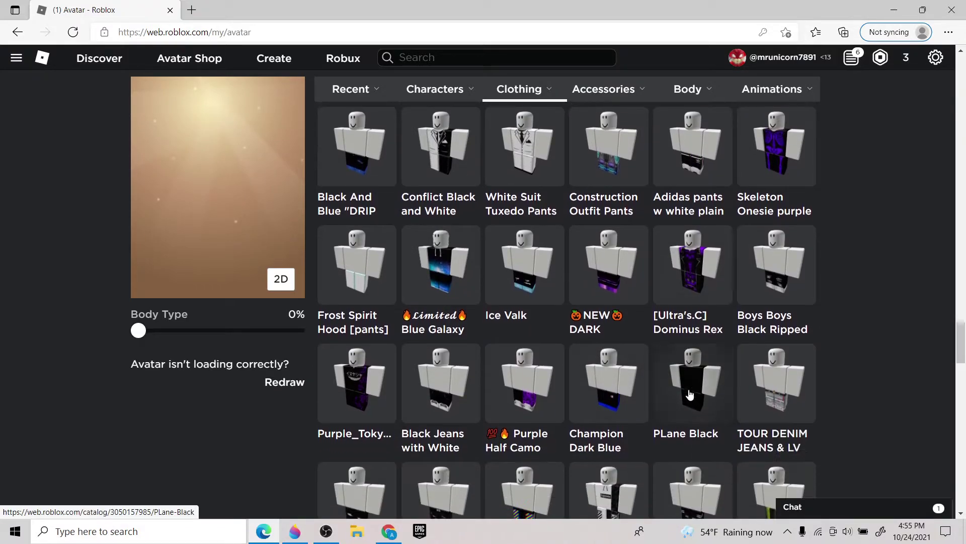
left_click(684, 405)
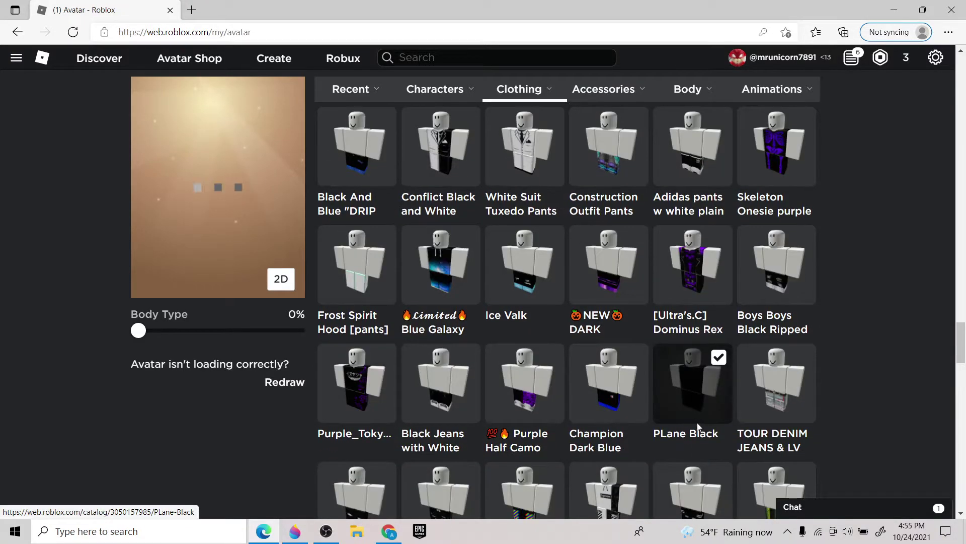
- Return to the beginning of the collection and open the owned back accessories in the avatar editor
scroll(380, 464, "up", 6)
scroll(380, 464, "up", 20)
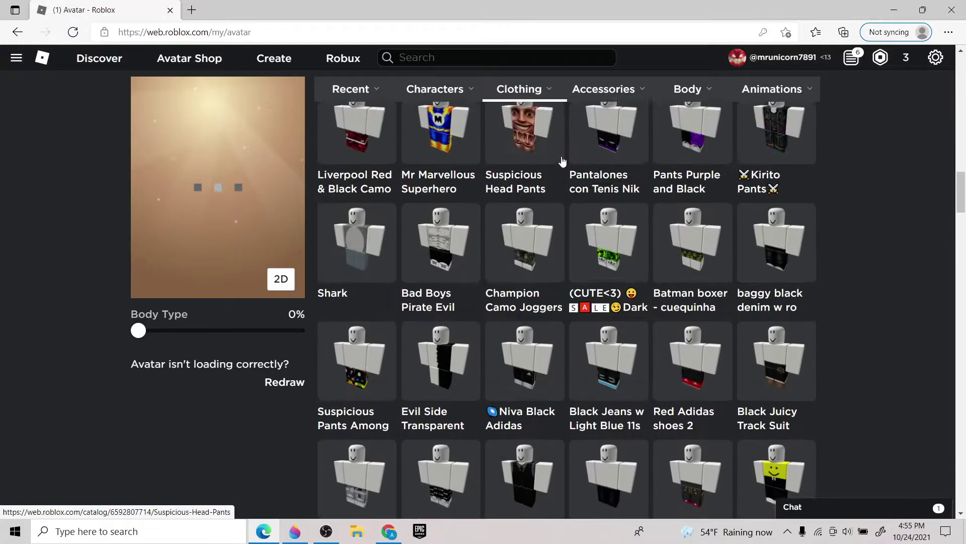
mouse_move(499, 88)
scroll(473, 134, "up", 12)
mouse_move(629, 102)
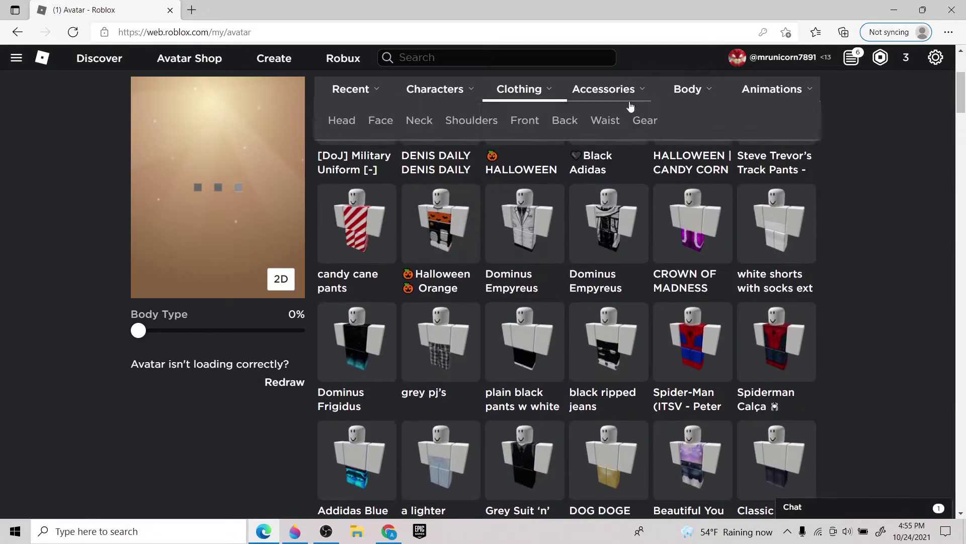
left_click(577, 122)
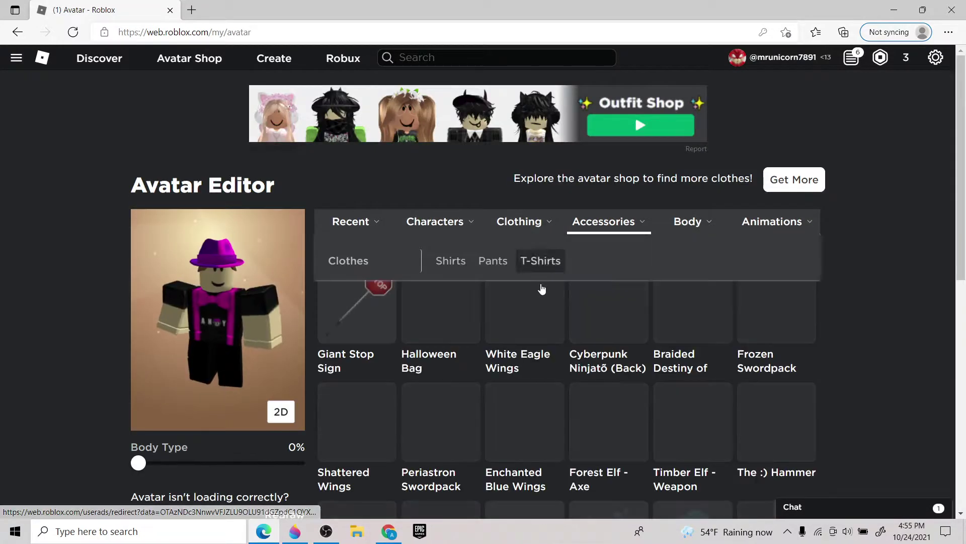
- Examine the avatar's outfit with the black pants up close on the preview
mouse_move(238, 328)
left_mouse_down()
mouse_move(280, 330)
mouse_move(201, 348)
mouse_move(237, 321)
left_mouse_up()
scroll(233, 322, "up", 3)
scroll(405, 319, "down", 10)
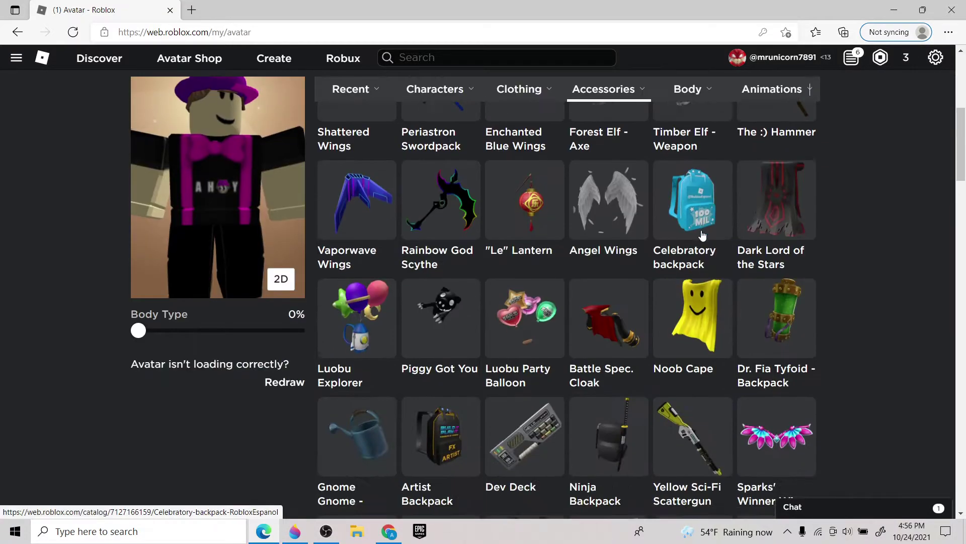
- Browse the owned back accessories and view the Mighty and Magical Great Sword's item page in a separate tab
scroll(631, 248, "down", 15)
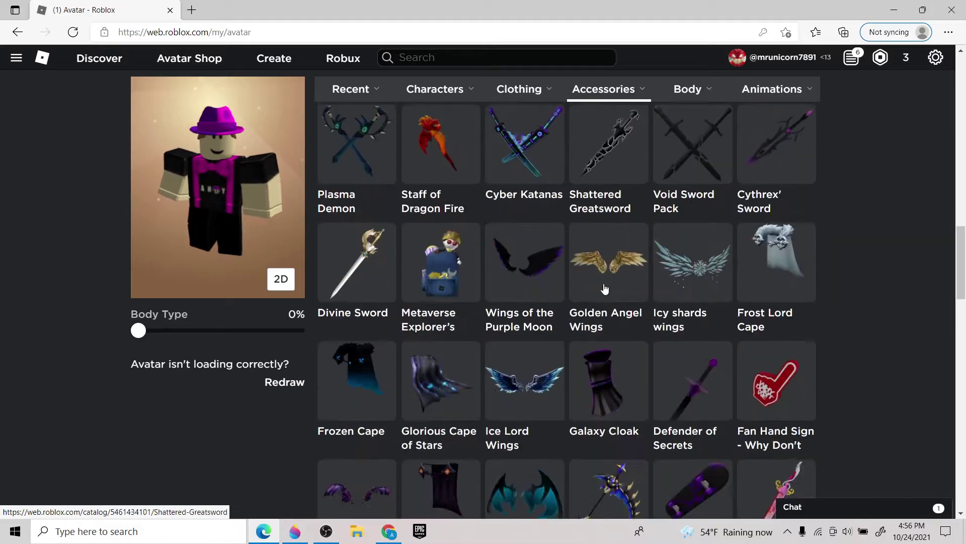
scroll(647, 281, "down", 13)
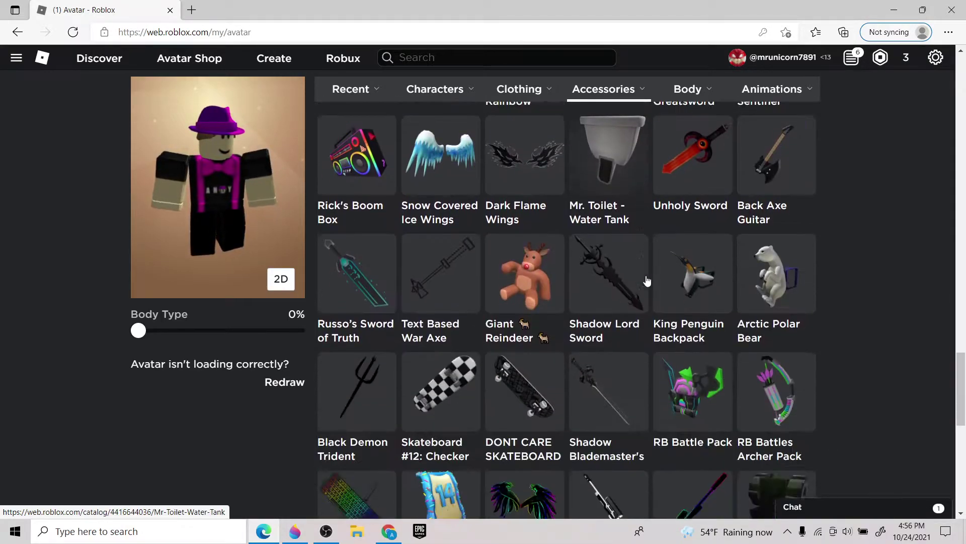
scroll(823, 264, "up", 5)
scroll(823, 263, "up", 10)
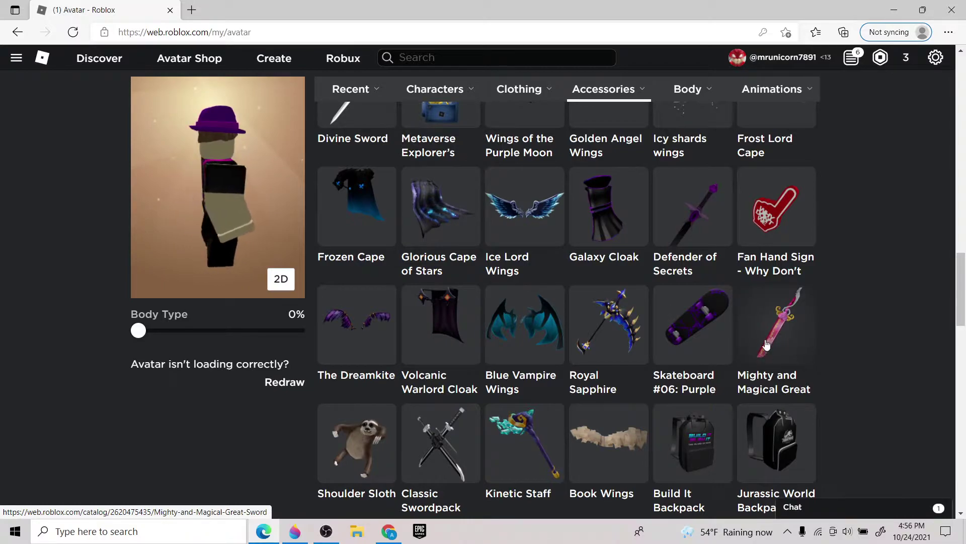
left_click(297, 9)
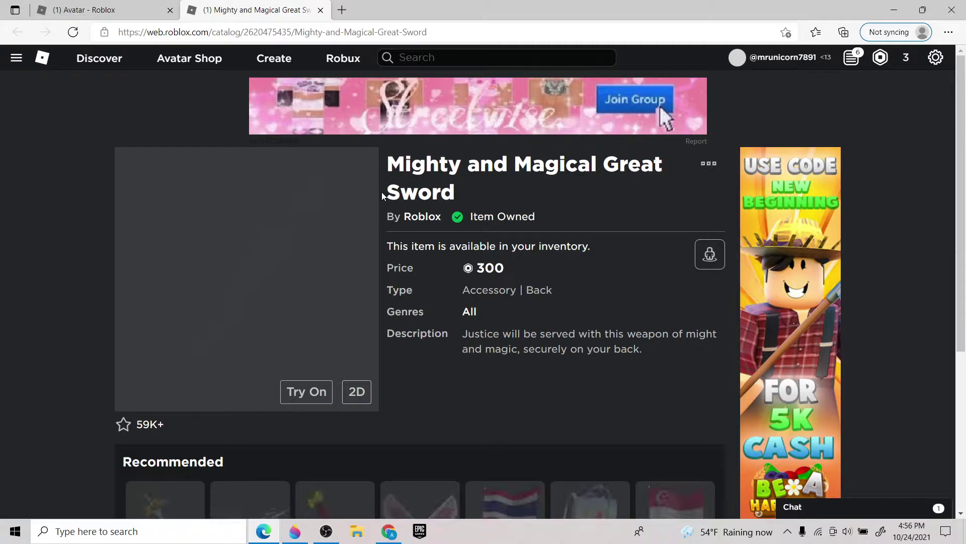
- Examine the Mighty and Magical Great Sword's 3D model and the recommended items on its page
scroll(309, 252, "up", 5)
left_click_drag(328, 256, 384, 272)
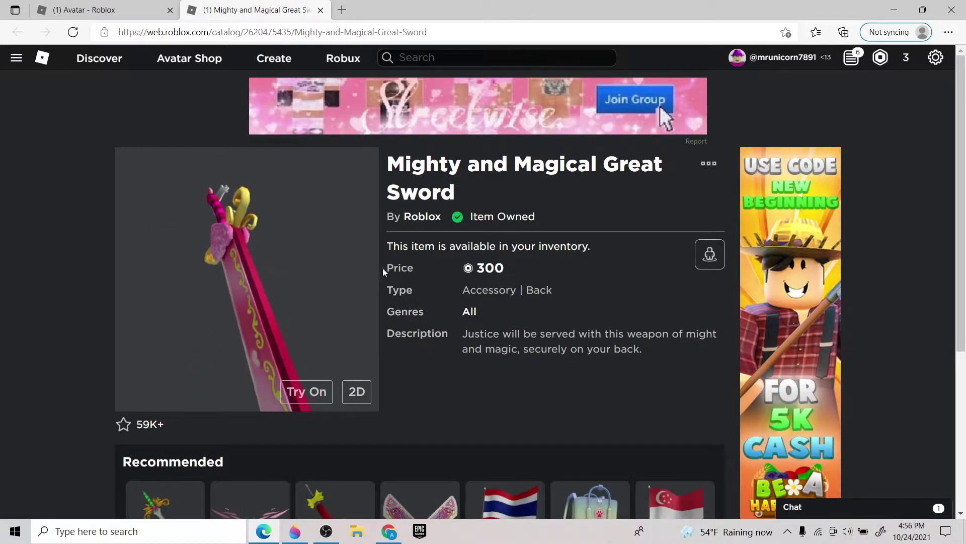
scroll(537, 256, "down", 1)
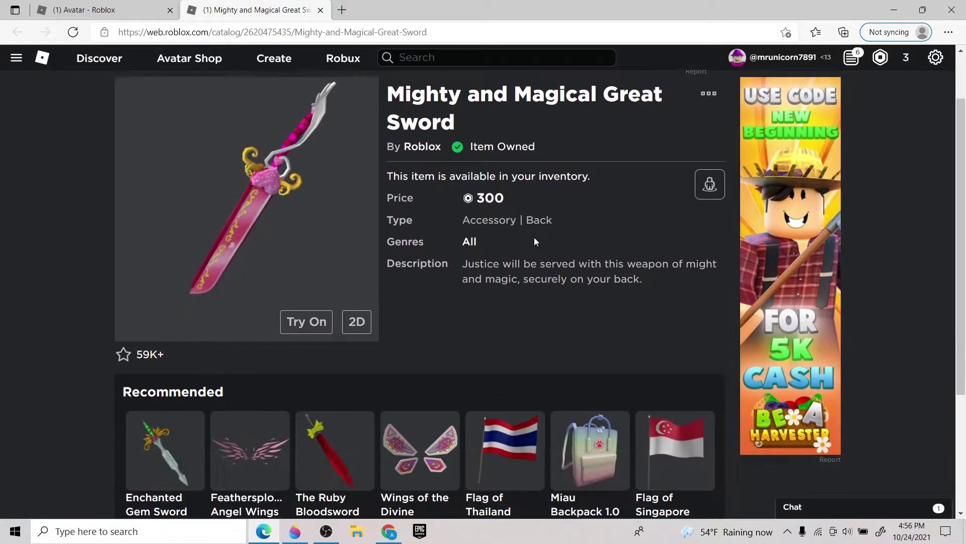
scroll(632, 207, "down", 3)
scroll(614, 219, "up", 2)
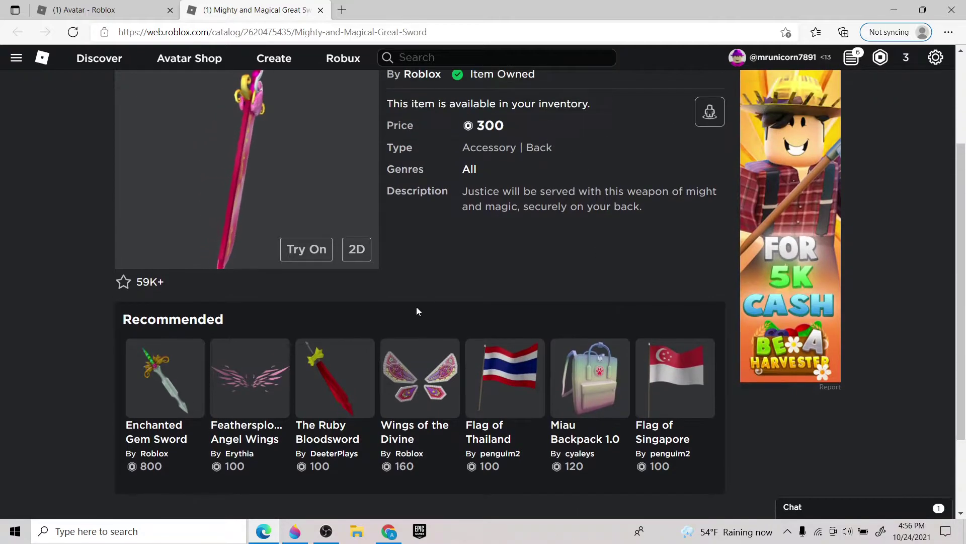
- View the recommended Ruby Bloodsword of the Sunspire Clan in a new tab and open its creator's inventory
left_click(327, 364)
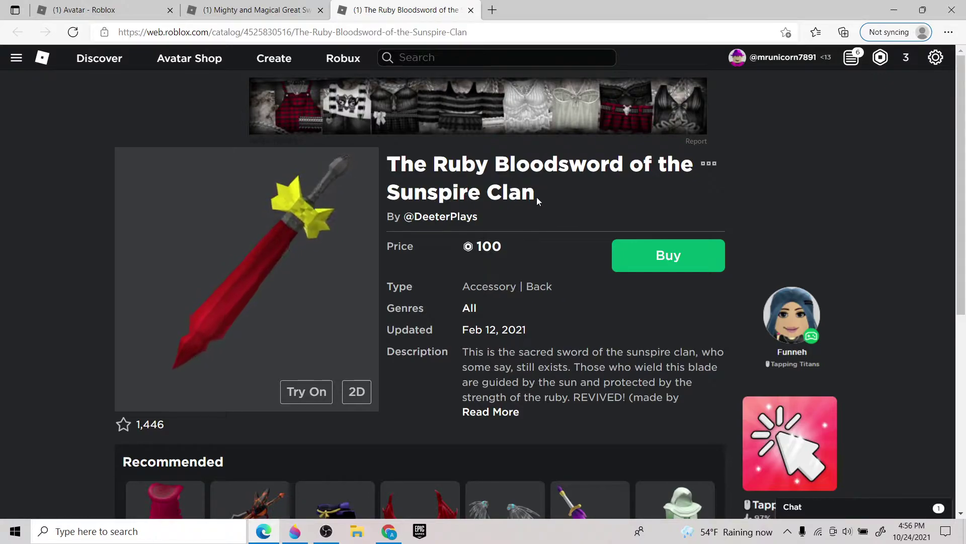
left_click_drag(265, 238, 274, 275)
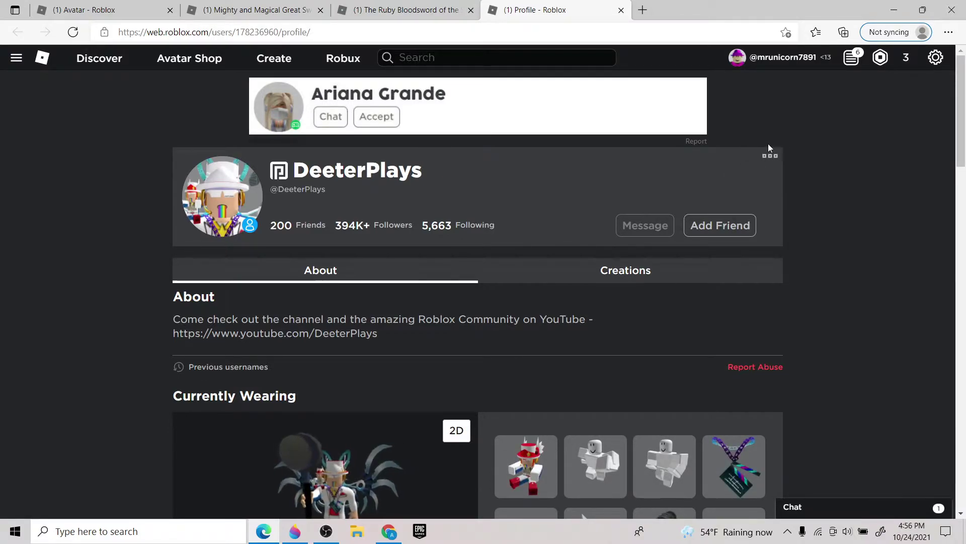
left_click(769, 159)
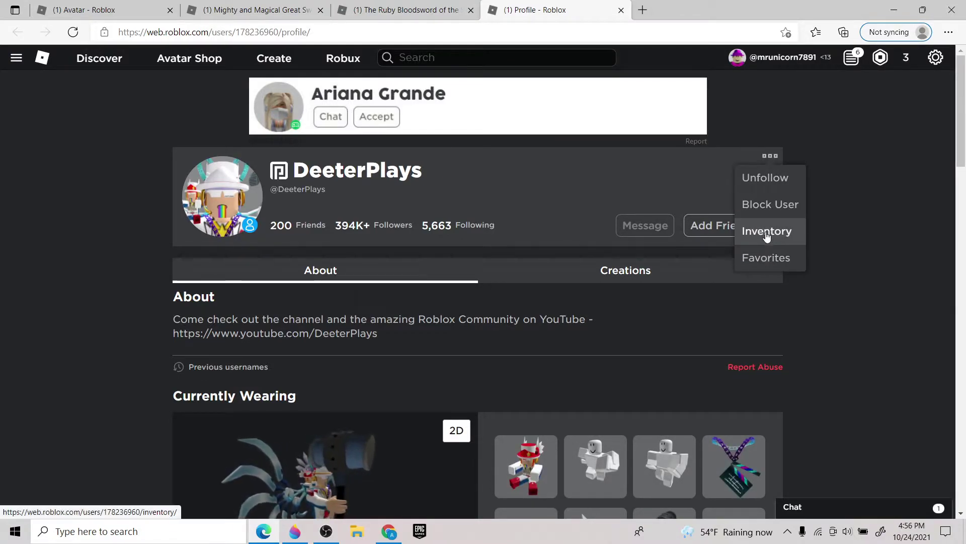
left_click(750, 238)
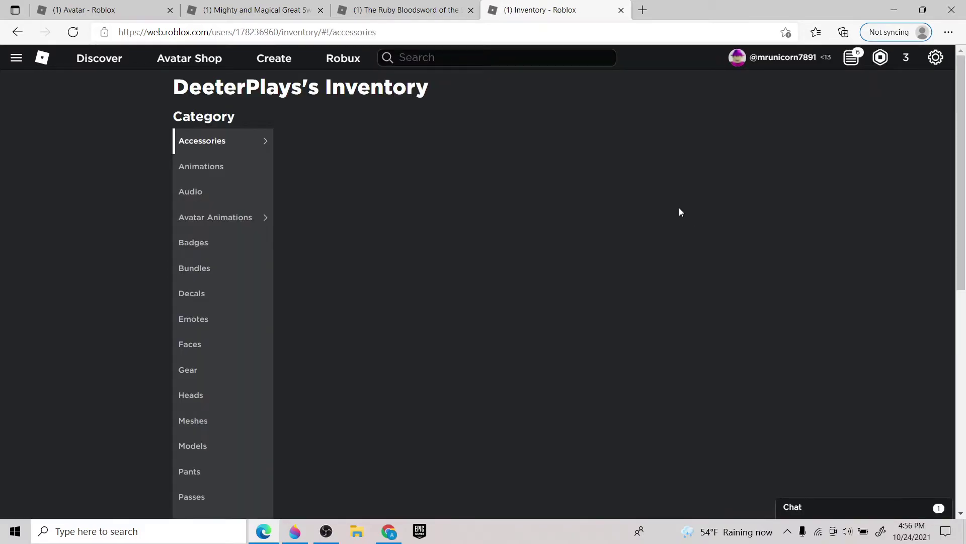
- Look over the hats in the creator's inventory and switch the listing to back accessories
scroll(512, 241, "down", 4)
scroll(473, 273, "up", 4)
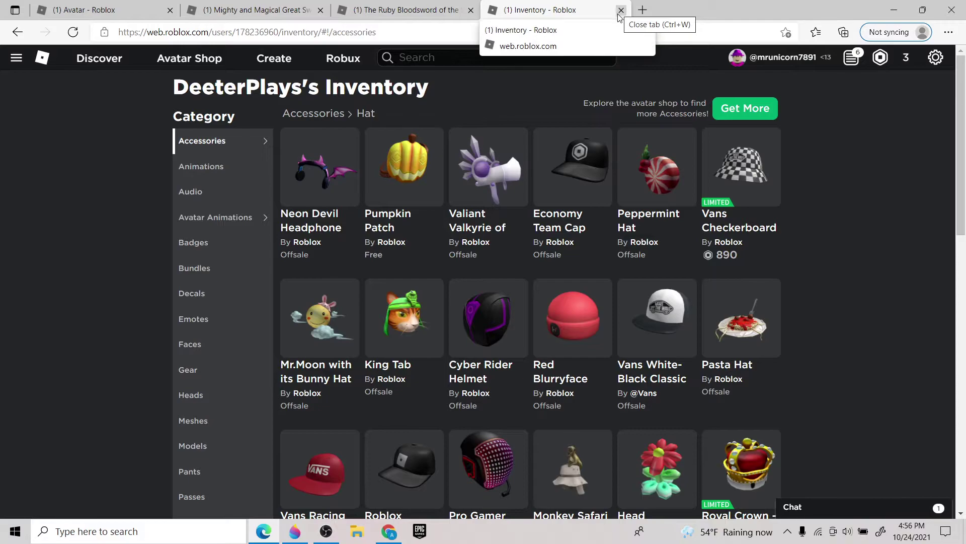
scroll(221, 294, "down", 3)
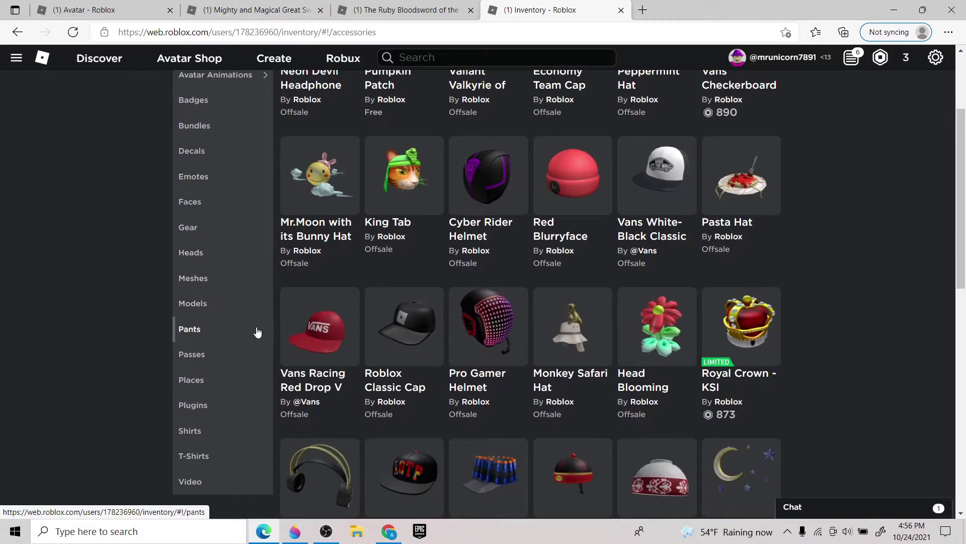
scroll(257, 332, "up", 3)
mouse_move(209, 149)
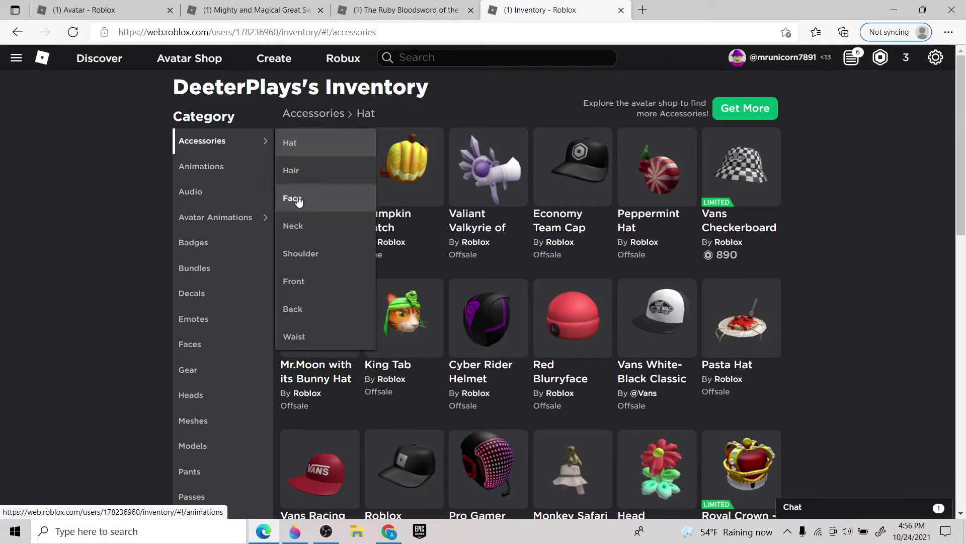
left_click(302, 309)
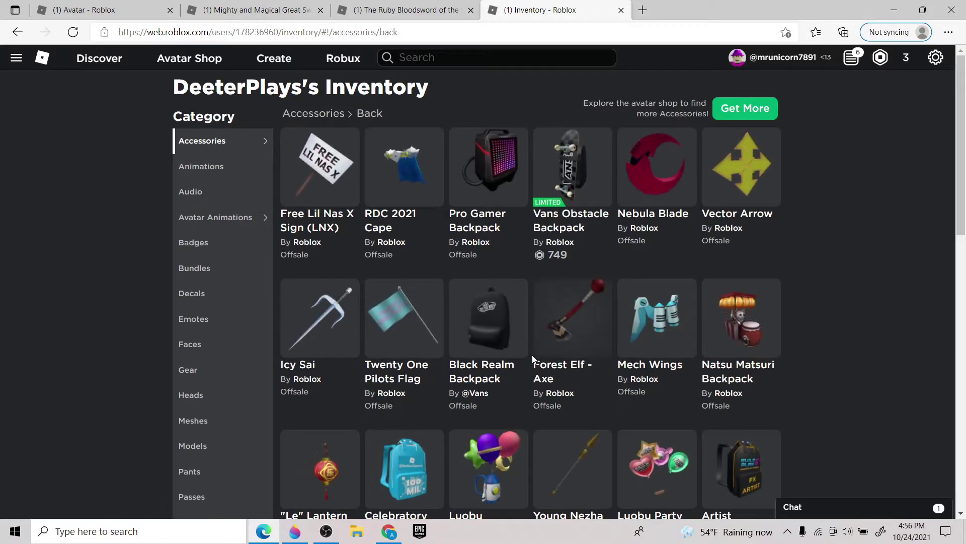
- Look through the creator's back accessories page by page up to page 5
scroll(530, 368, "down", 10)
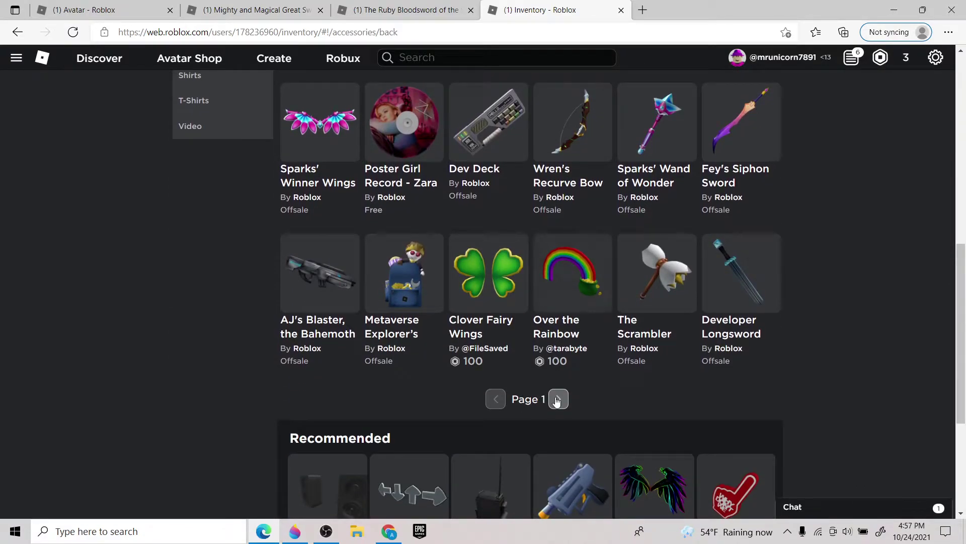
left_click(557, 400)
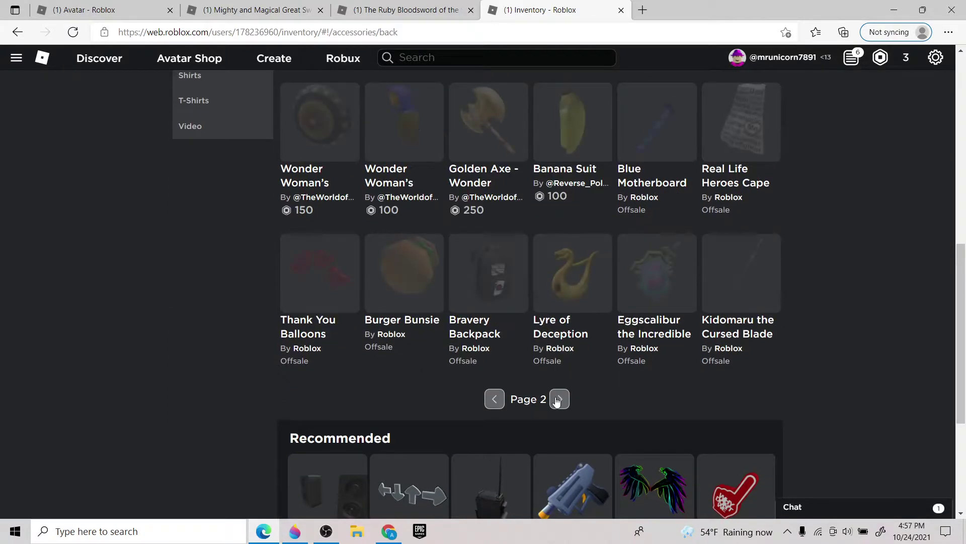
scroll(559, 393, "up", 6)
scroll(558, 392, "up", 3)
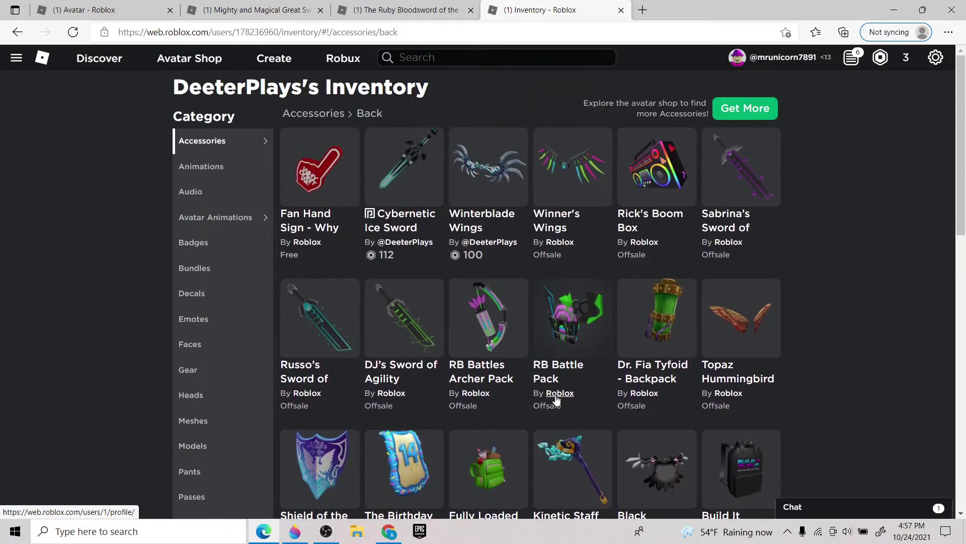
scroll(557, 400, "down", 12)
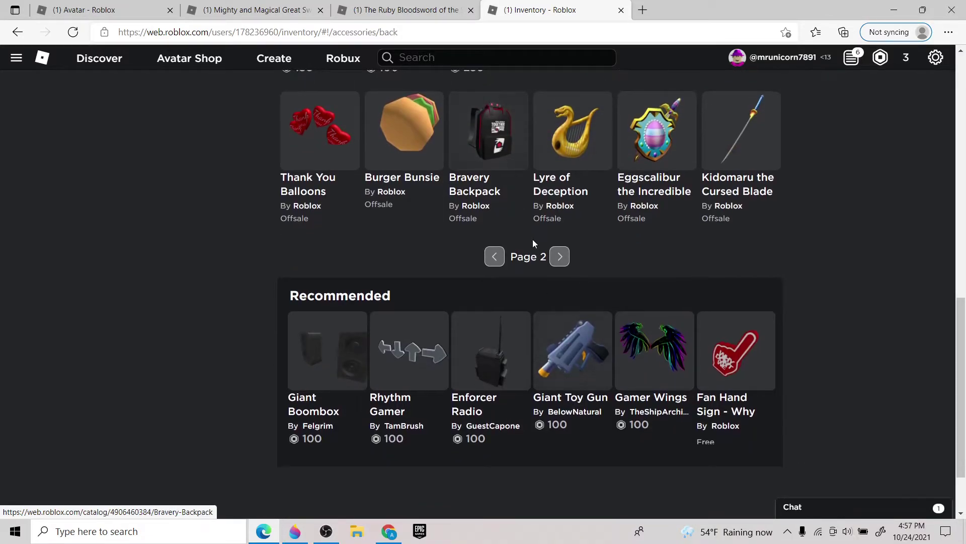
left_click(561, 261)
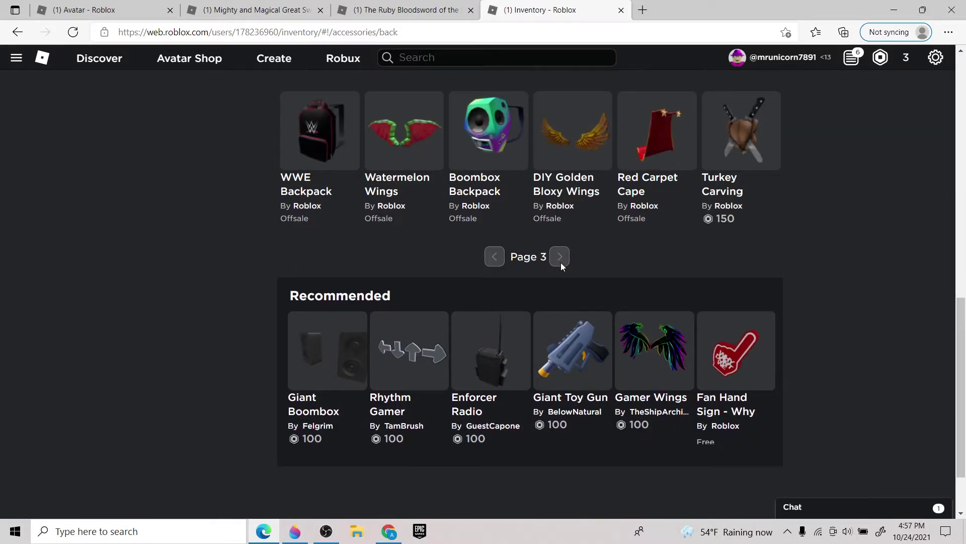
left_click(560, 261)
left_click(561, 257)
scroll(510, 260, "up", 9)
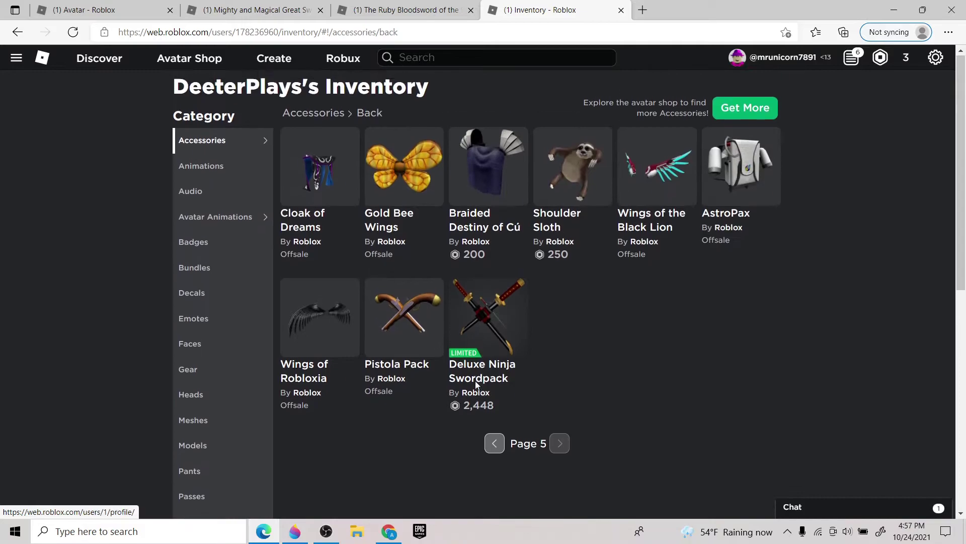
- Look back through pages 4 and 3 of the creator's back accessories and view the Ruby Bloodsword's item page
left_click(492, 445)
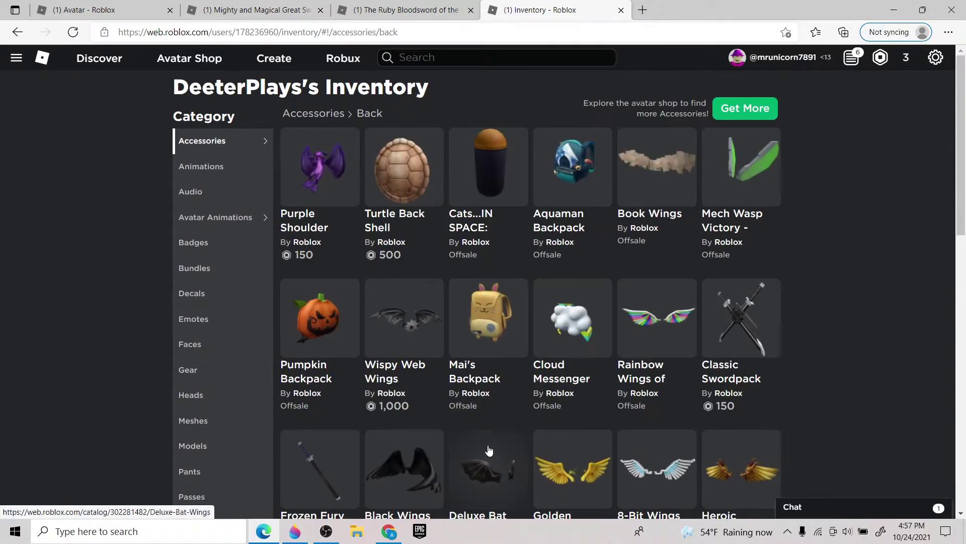
scroll(487, 450, "down", 11)
scroll(511, 403, "up", 8)
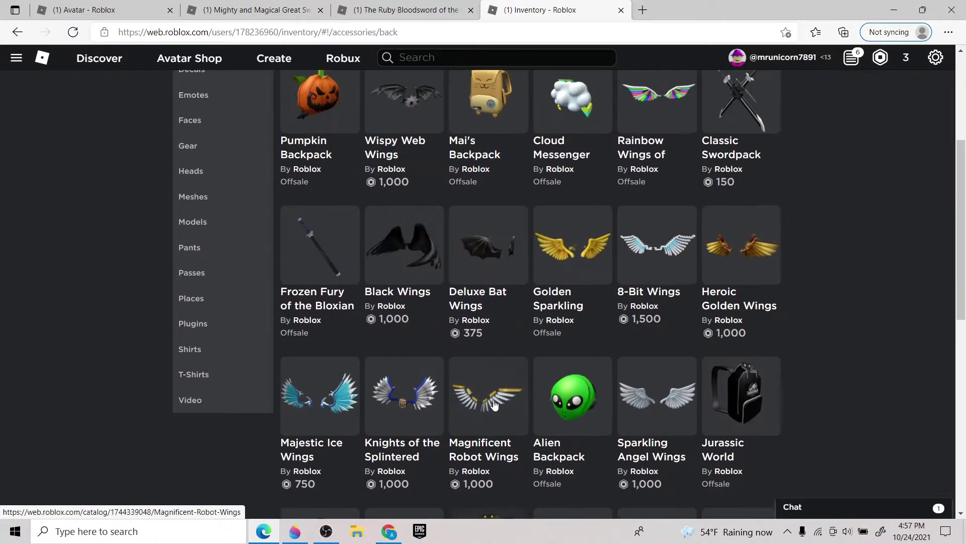
scroll(536, 328, "down", 10)
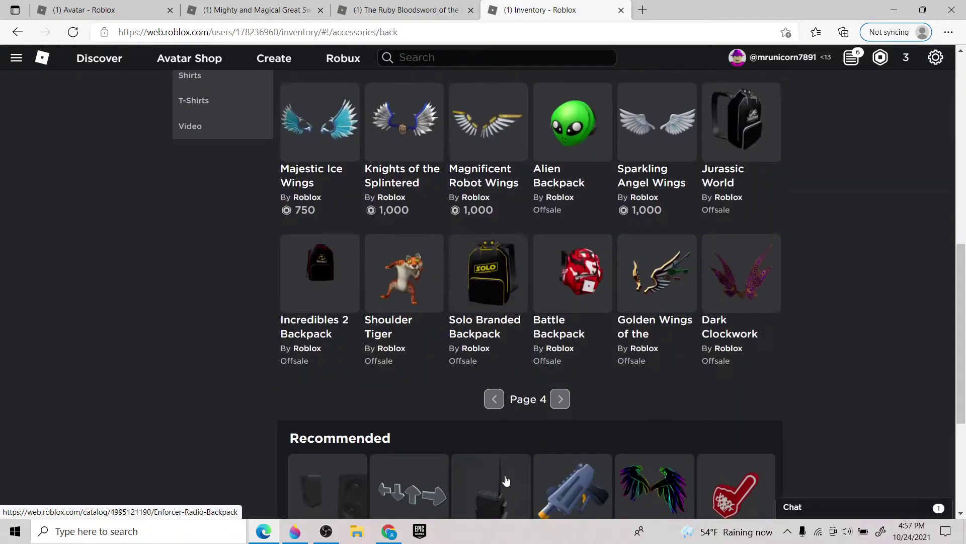
left_click(493, 399)
scroll(493, 400, "up", 7)
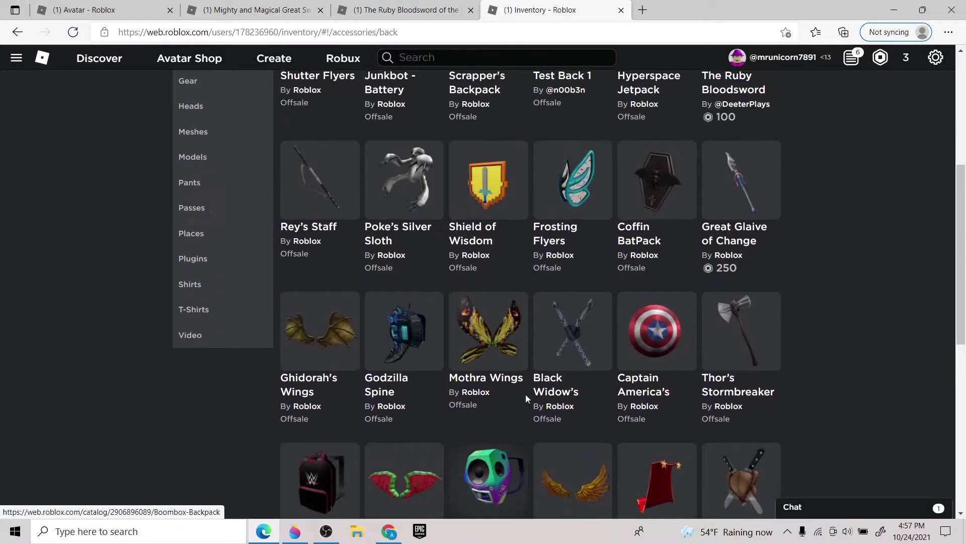
scroll(539, 390, "up", 3)
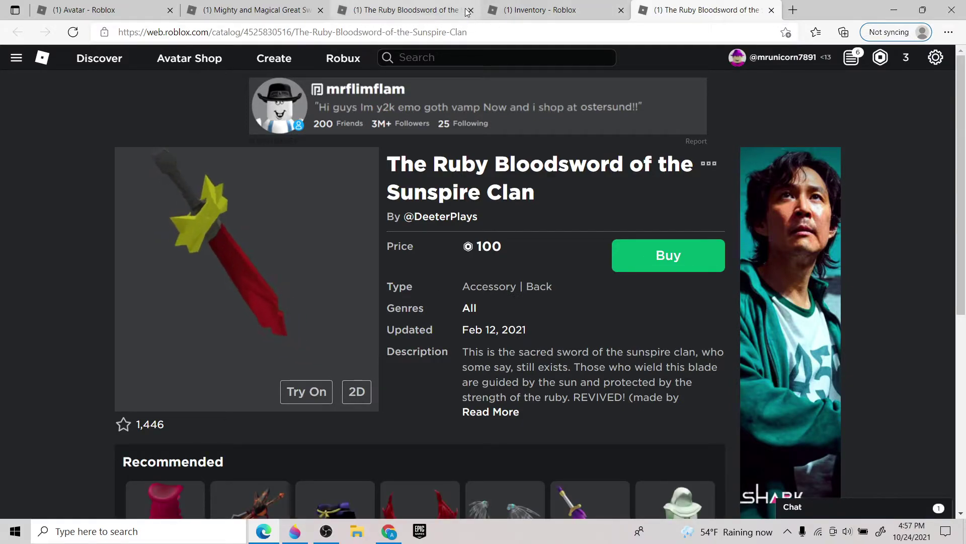
- Close the Ruby Bloodsword, inventory and Mighty and Magical Great Sword pages, leaving only the avatar editor open
left_click(621, 10)
left_click(621, 10)
left_click(471, 11)
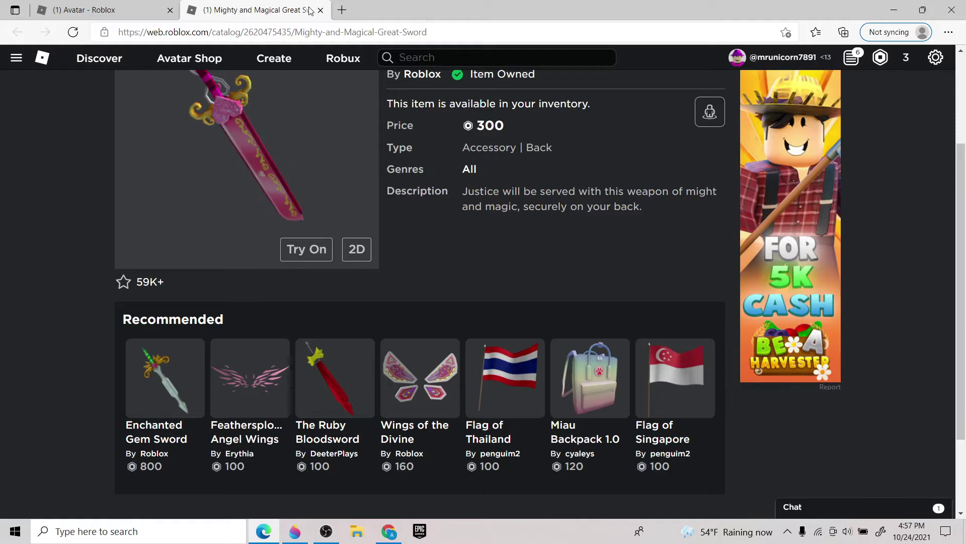
scroll(507, 78, "up", 3)
key("ctrl+w")
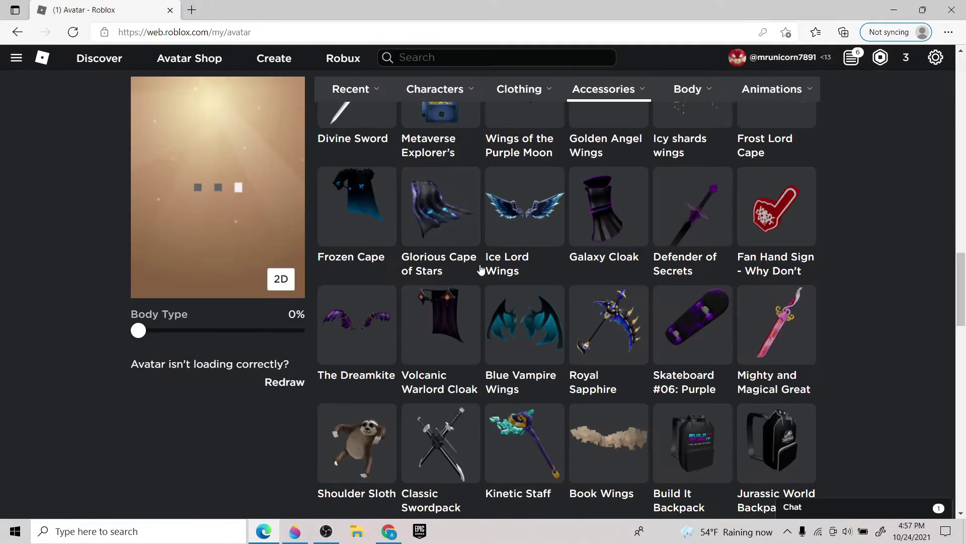
- Equip the Mighty and Magical Great Sword on the avatar and look over the other owned back accessories
scroll(602, 388, "down", 5)
scroll(791, 275, "up", 3)
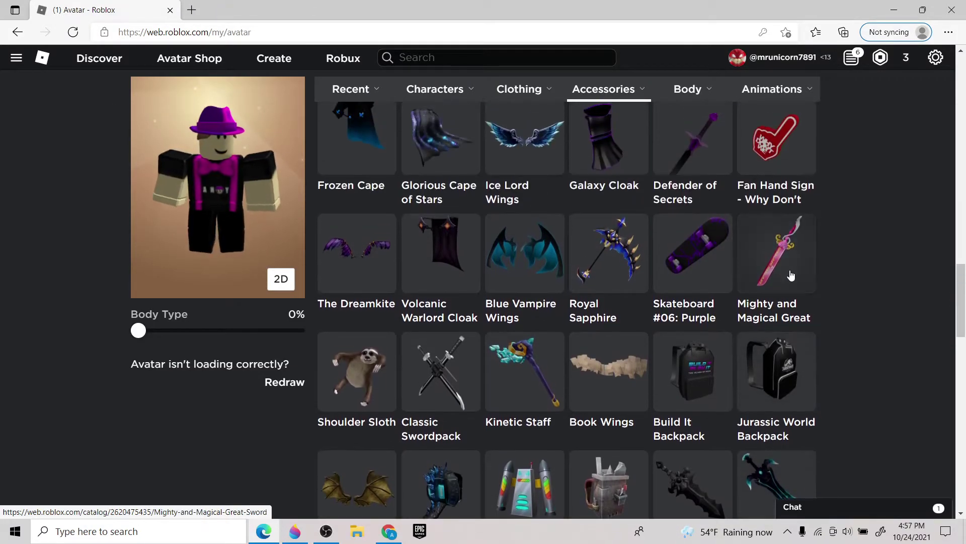
left_click(782, 264)
scroll(686, 385, "up", 10)
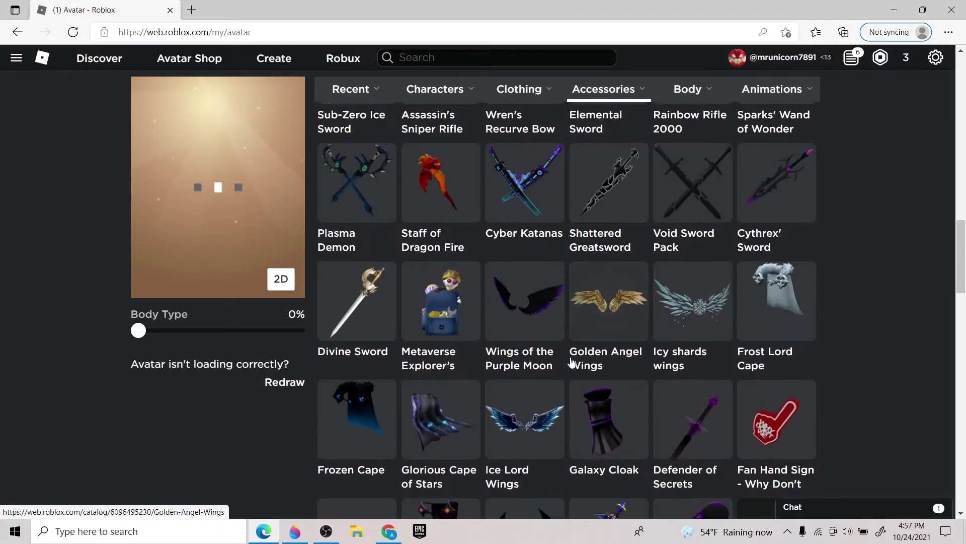
scroll(543, 259, "up", 5)
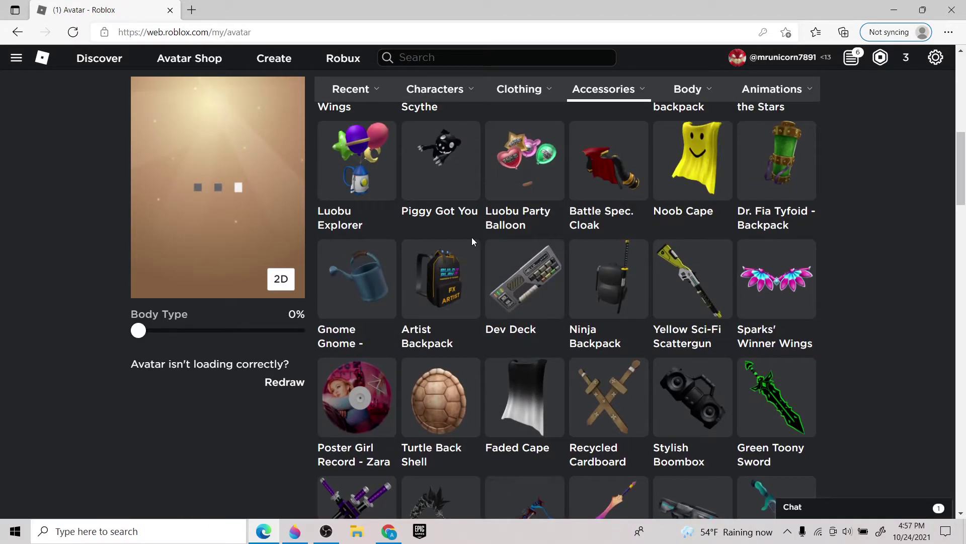
scroll(472, 237, "up", 10)
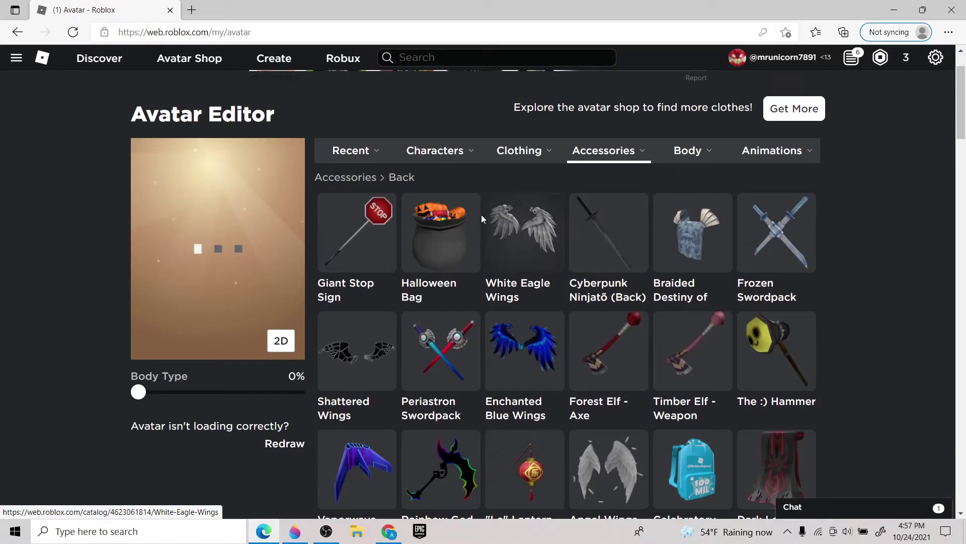
scroll(457, 226, "down", 6)
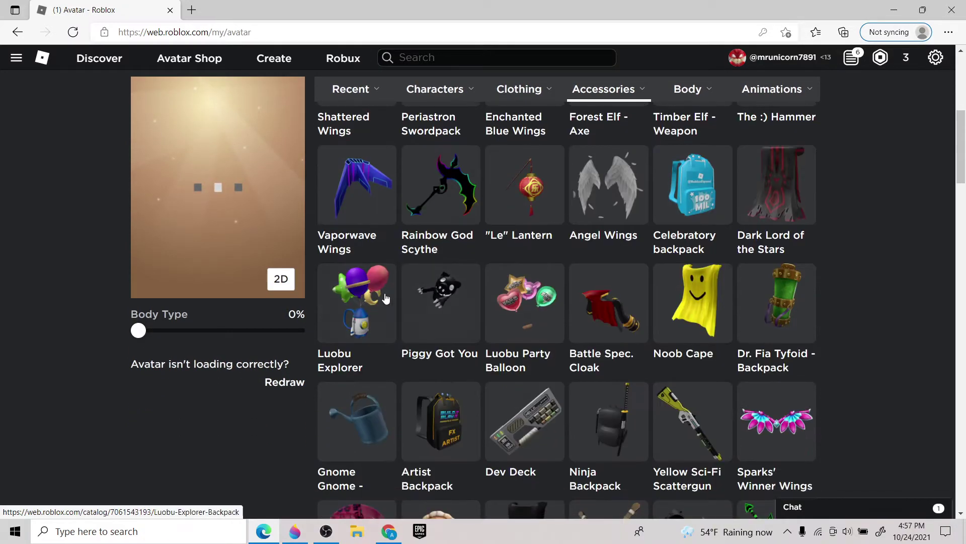
scroll(3, 90, "up", 3)
- Go to the home page, open Murder Mystery 2 and launch the game
left_click(18, 58)
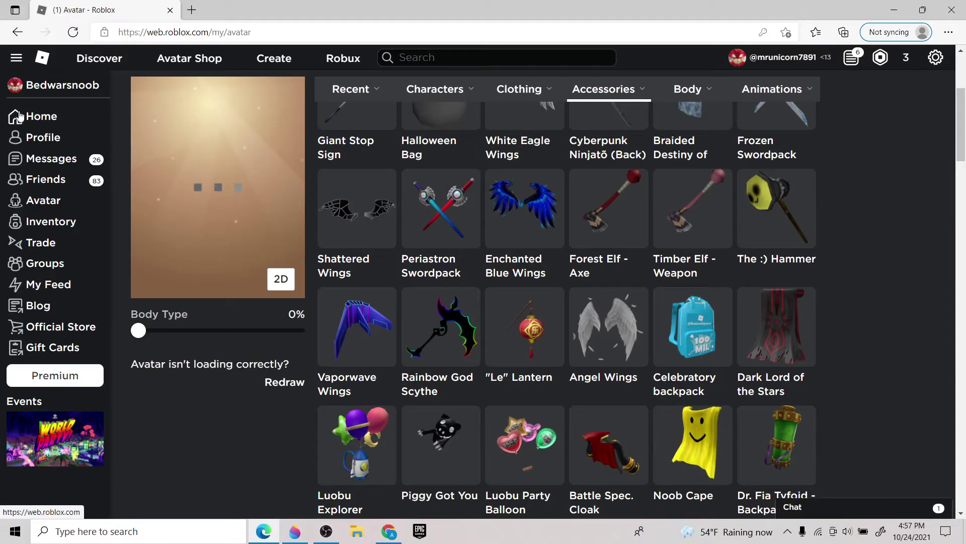
left_click(19, 117)
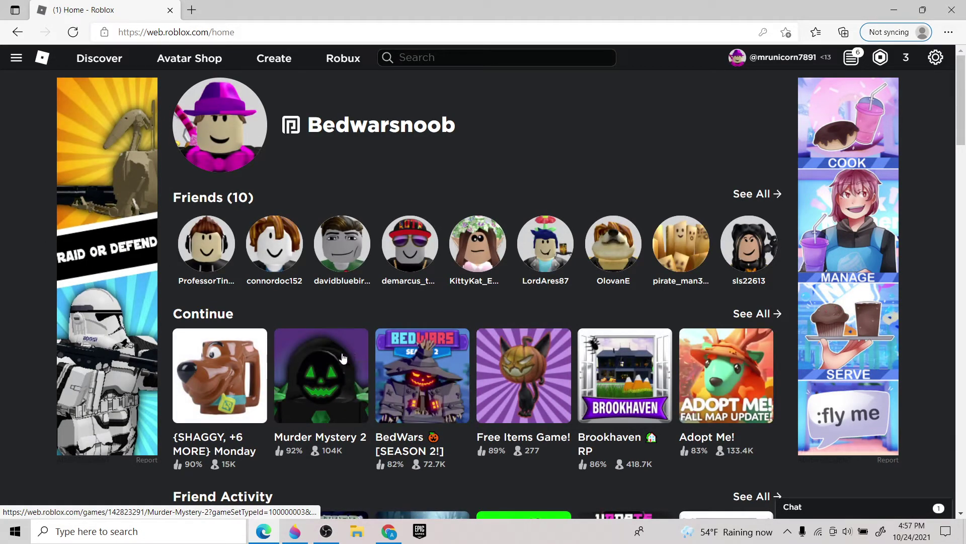
left_click(343, 358)
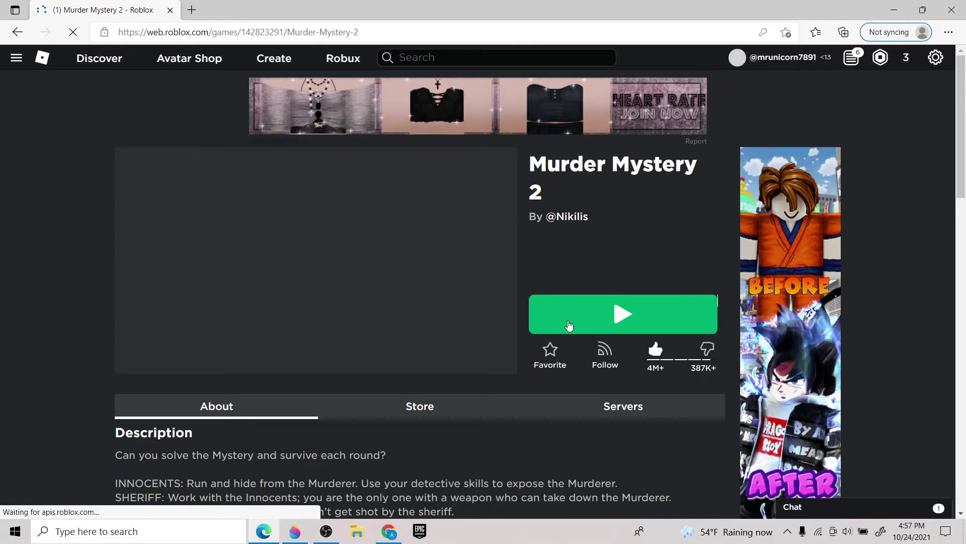
left_click(569, 324)
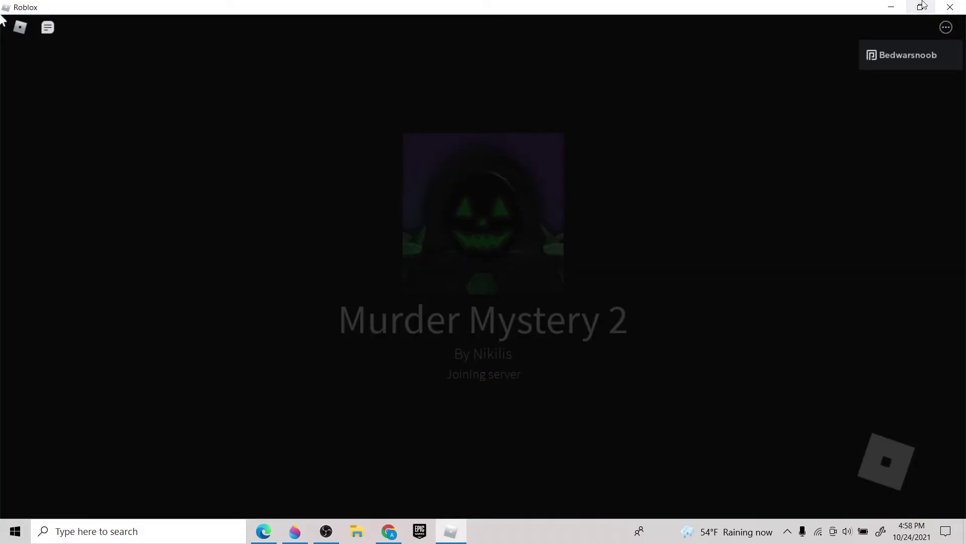
- Minimize the game and show the neck accessories in the avatar editor on a new browser tab
left_click(889, 5)
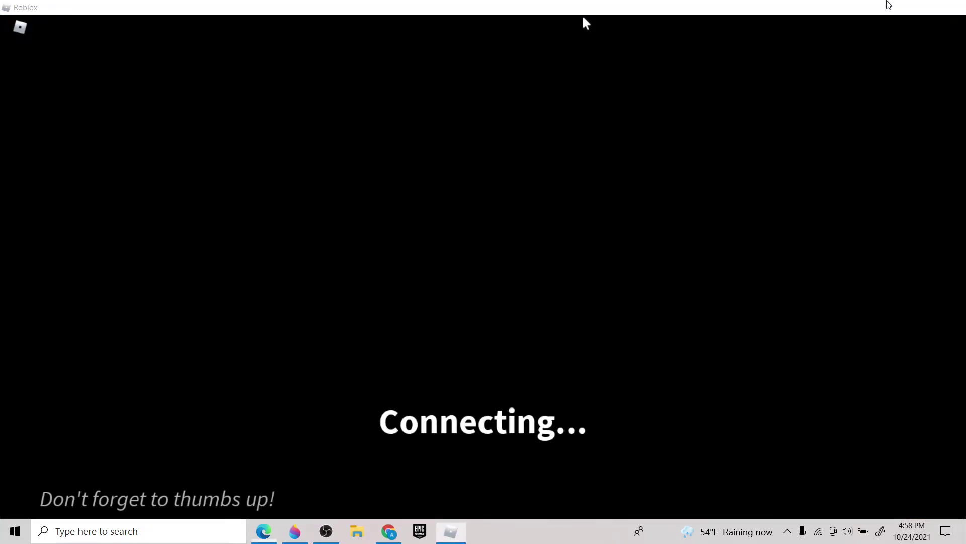
left_click(16, 58)
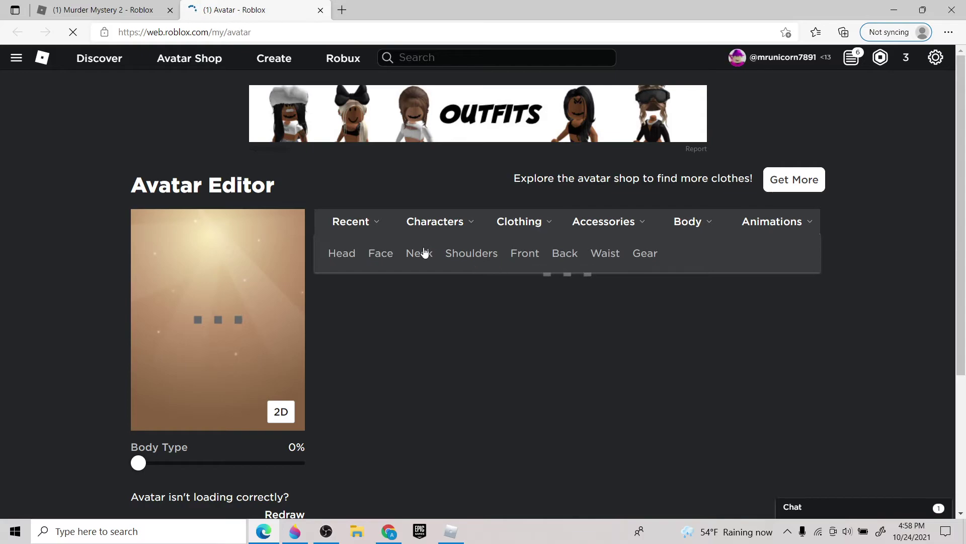
left_click(424, 252)
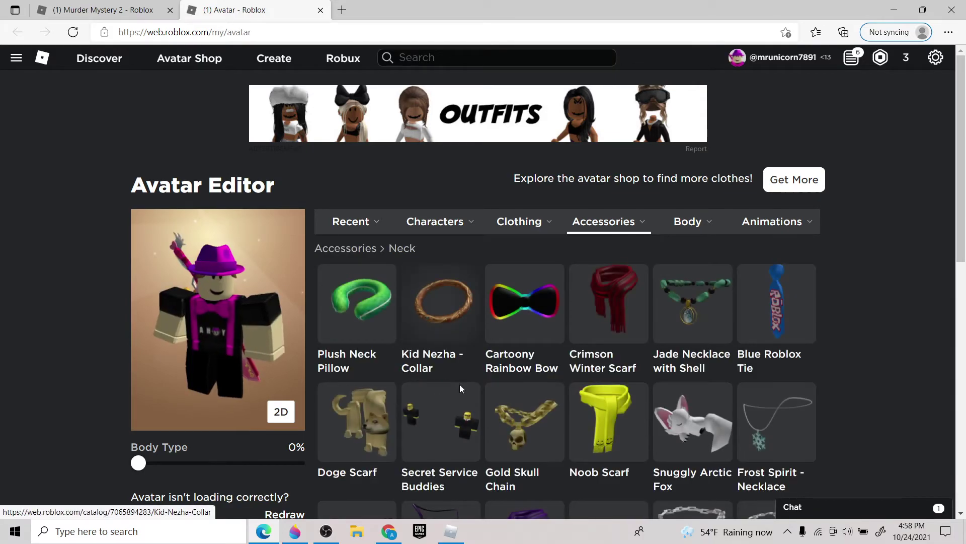
- View the Frost Spirit - Necklace item page, close it and equip the necklace on the avatar
scroll(664, 286, "down", 3)
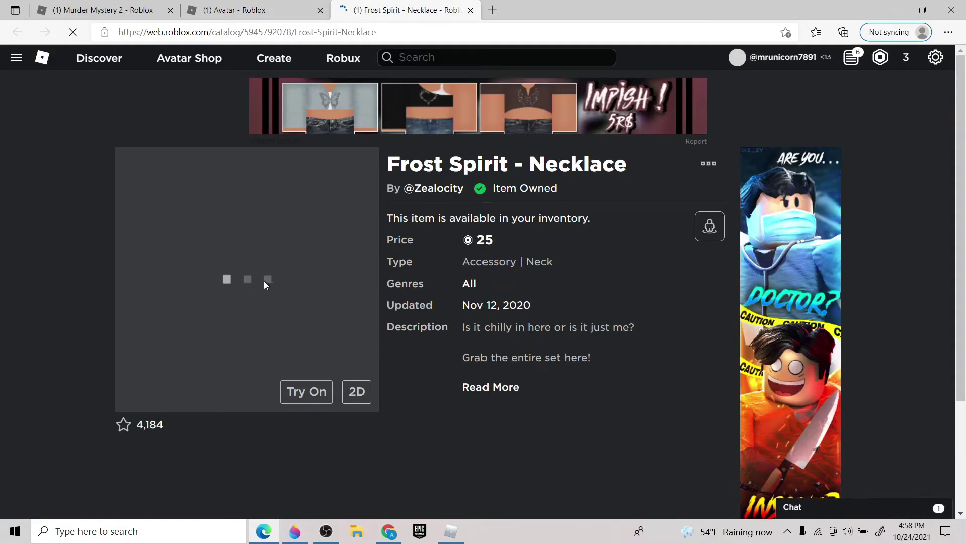
left_click(472, 10)
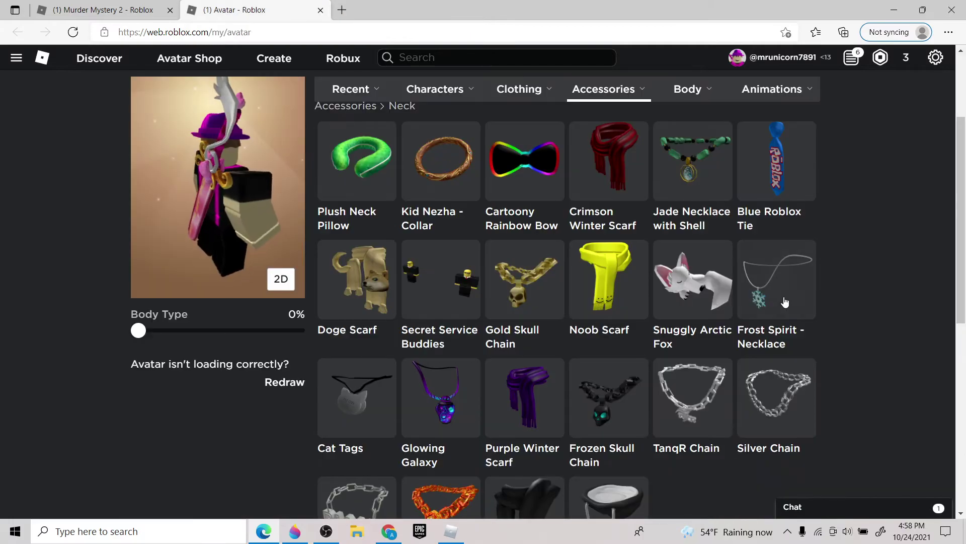
left_click(779, 285)
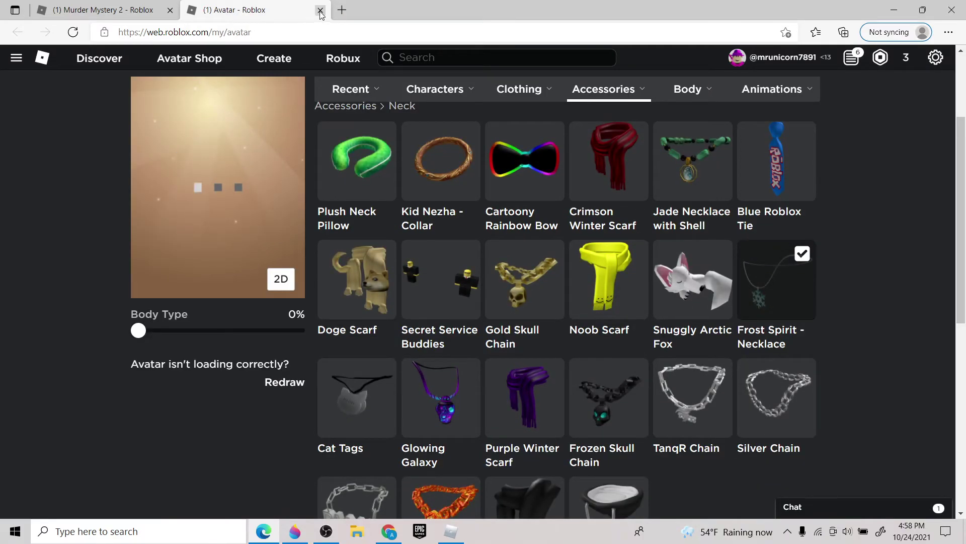
- Close the avatar editor, switch to the Murder Mystery 2 game and examine the avatar's front and face up close
left_click(320, 10)
left_click(452, 538)
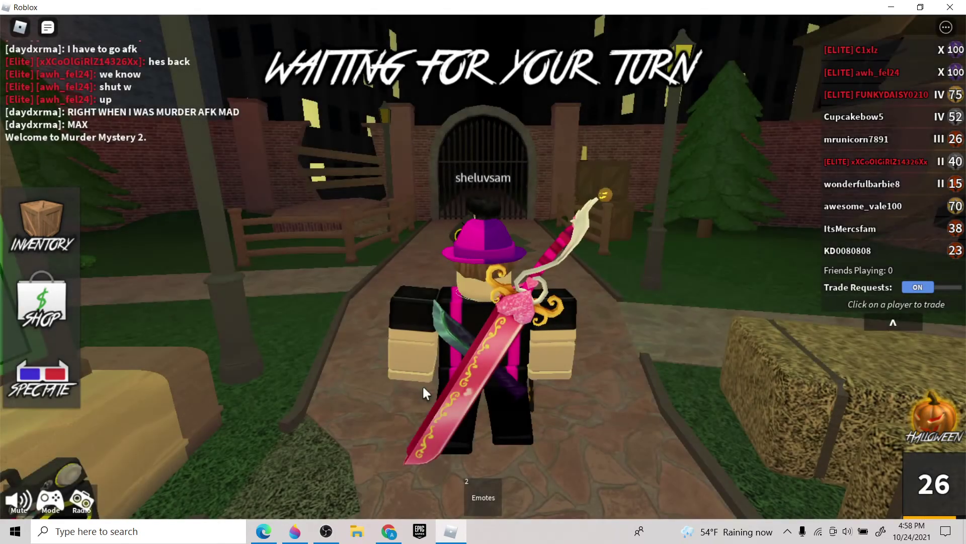
key("s")
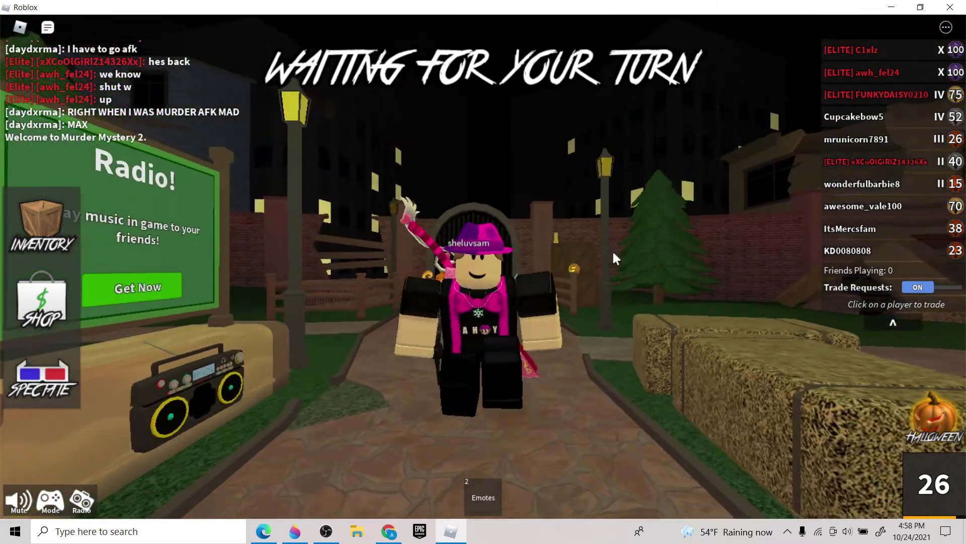
scroll(614, 253, "up", 3)
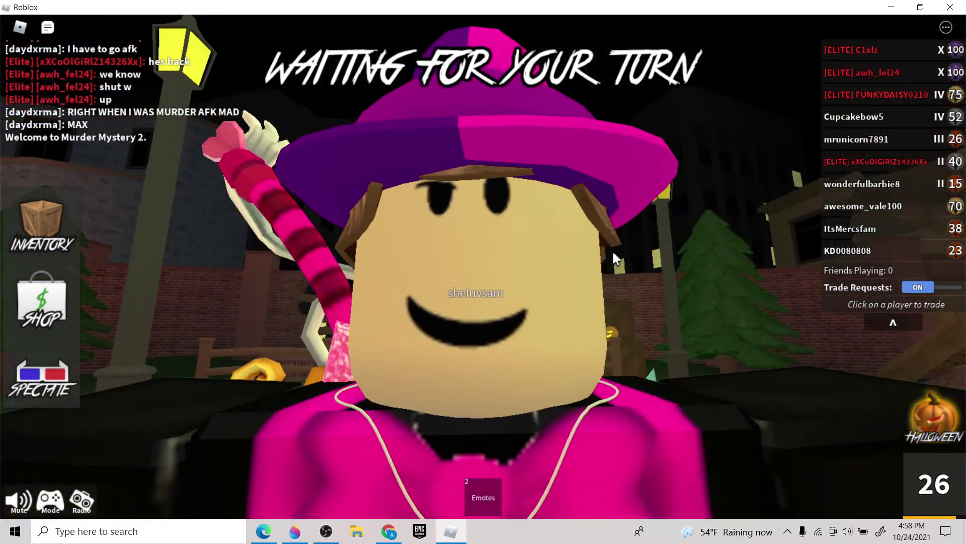
scroll(613, 252, "down", 3)
- Move and jump the avatar across the lobby and onto the rooftops, viewing the outfit from behind
key("w")
key("shift")
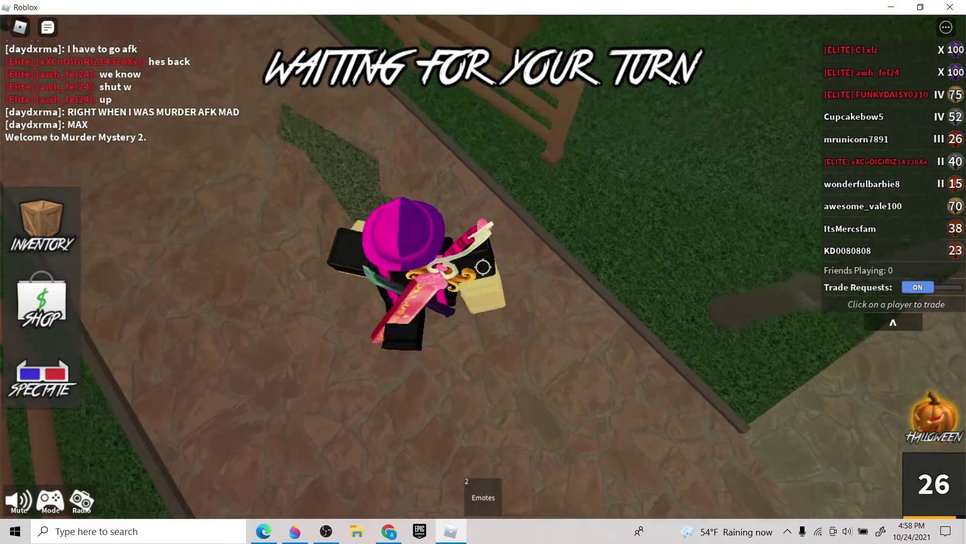
key("w")
key("space")
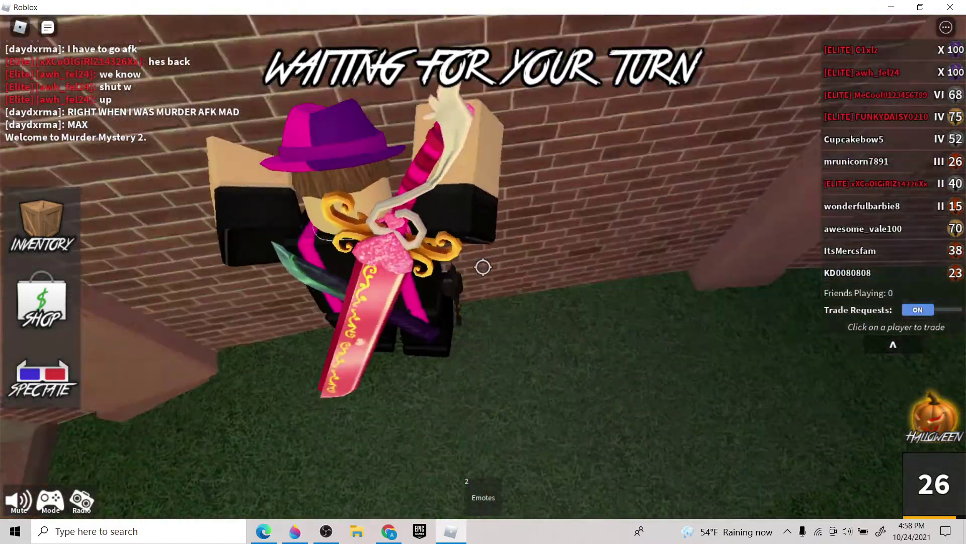
key("shift")
key("w")
key("space")
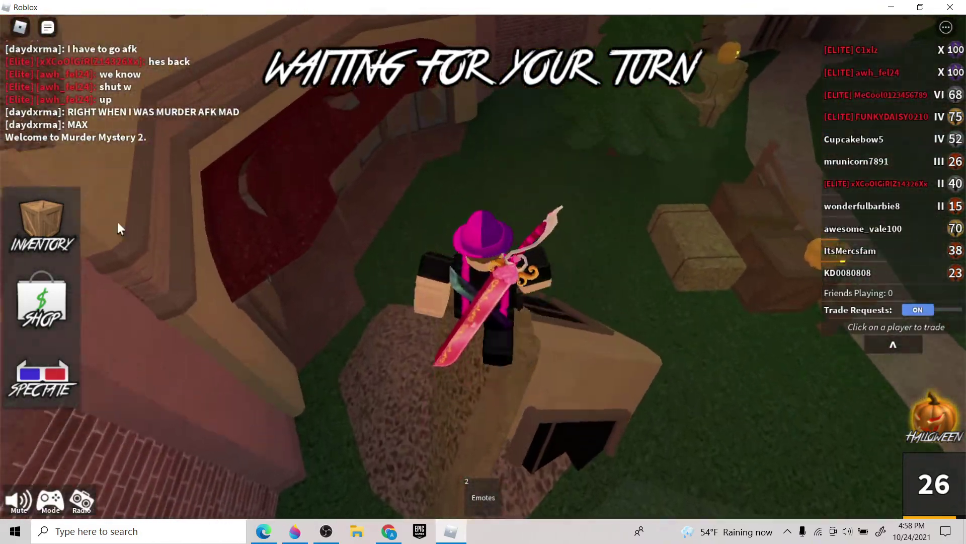
key("w")
key("space")
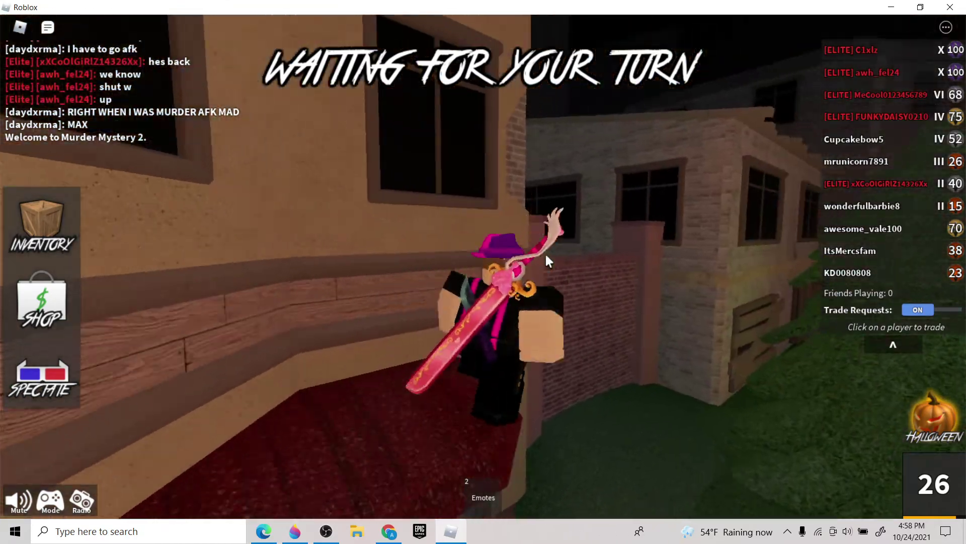
- Turn the avatar toward the camera beside the building and inspect its face and back accessories up close
key("s")
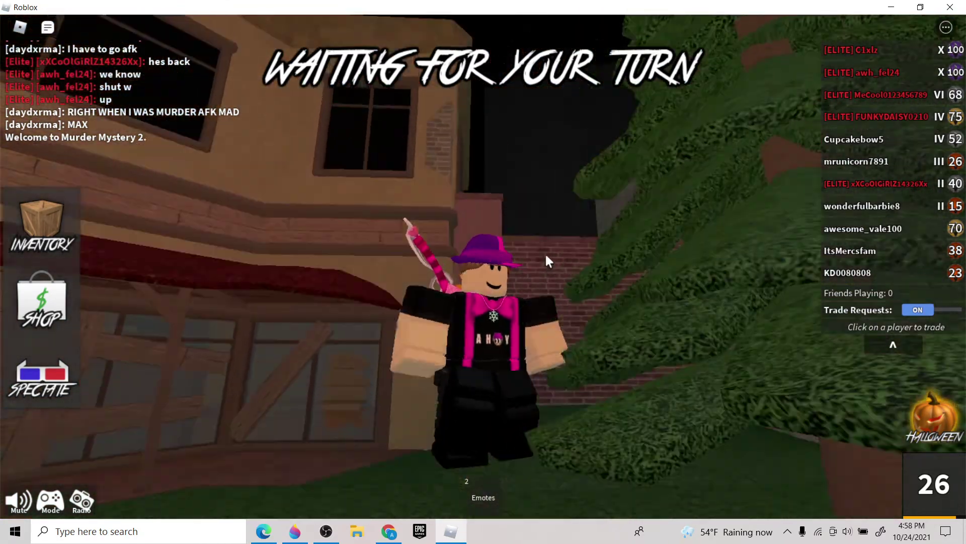
key("s")
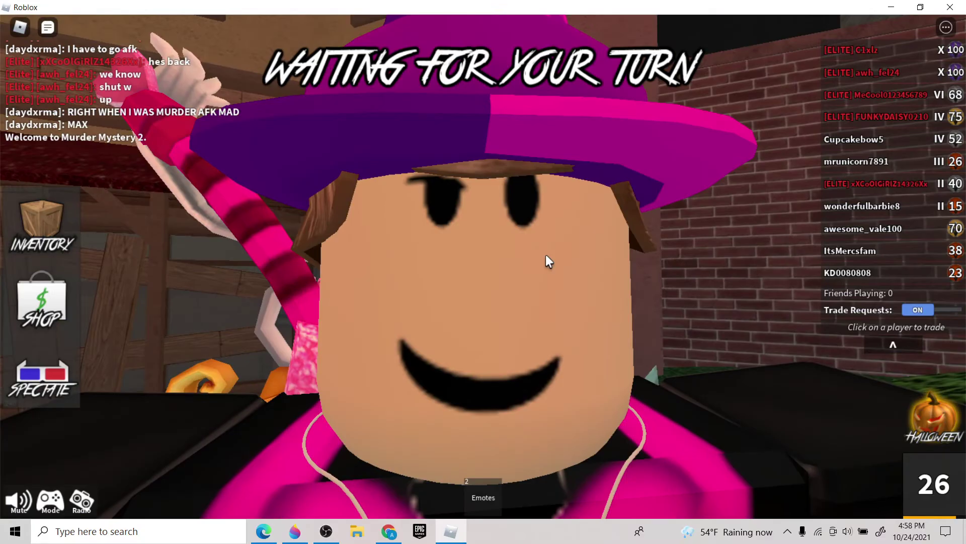
right_click(546, 255)
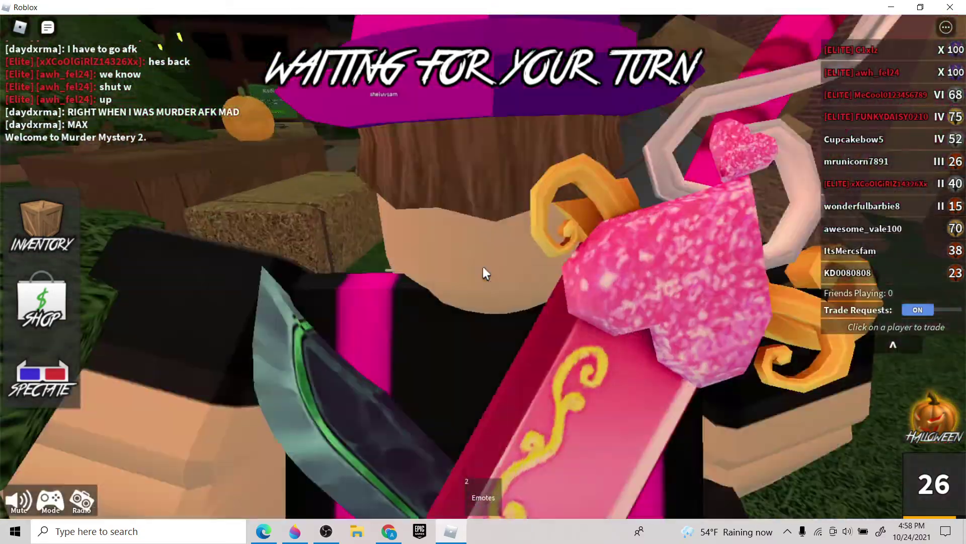
- Walk and jump the avatar past the awning and down to the lawn, showing the outfit from the front
key("w")
key("space")
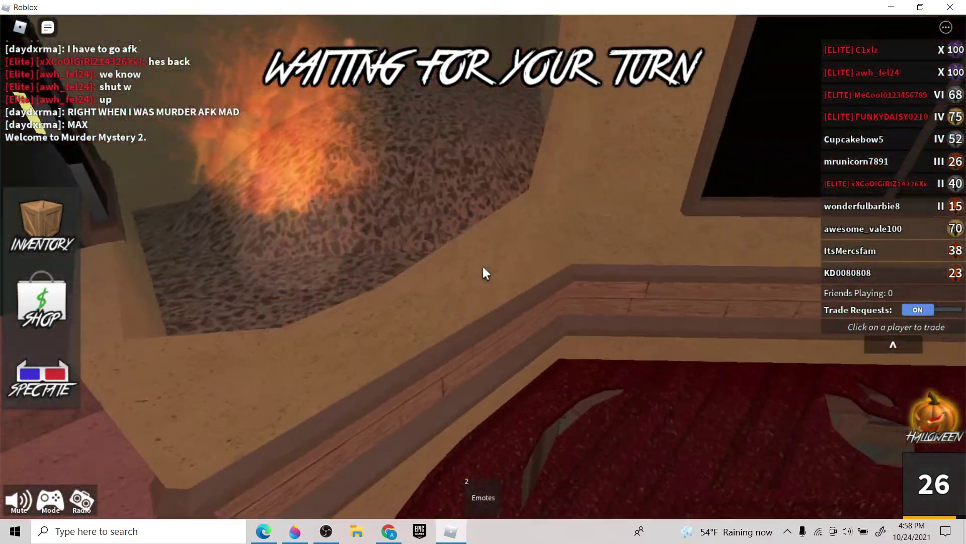
key("w")
key("s")
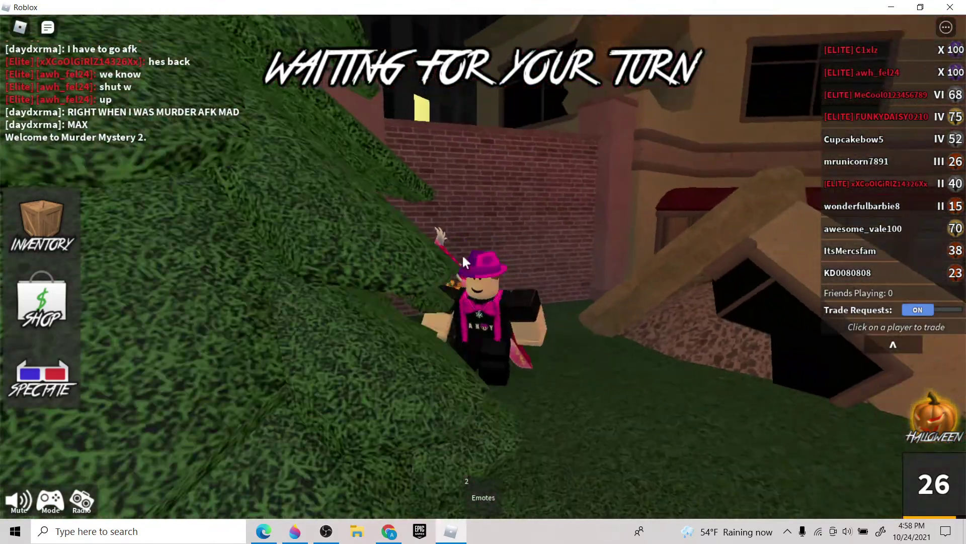
key("s")
key("a")
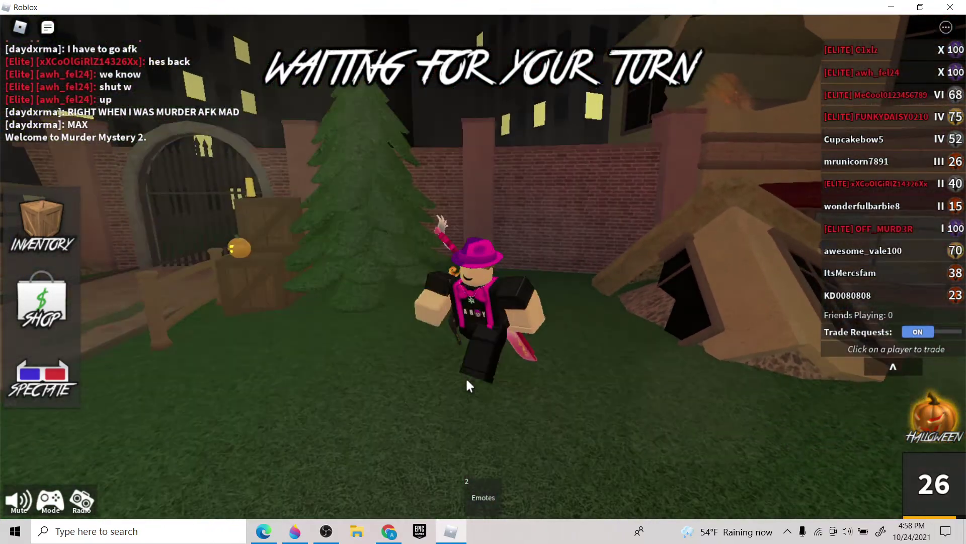
- Walk and jump the avatar across the path onto the grass beside the hay bales, facing the camera
key("s")
key("space")
key("d")
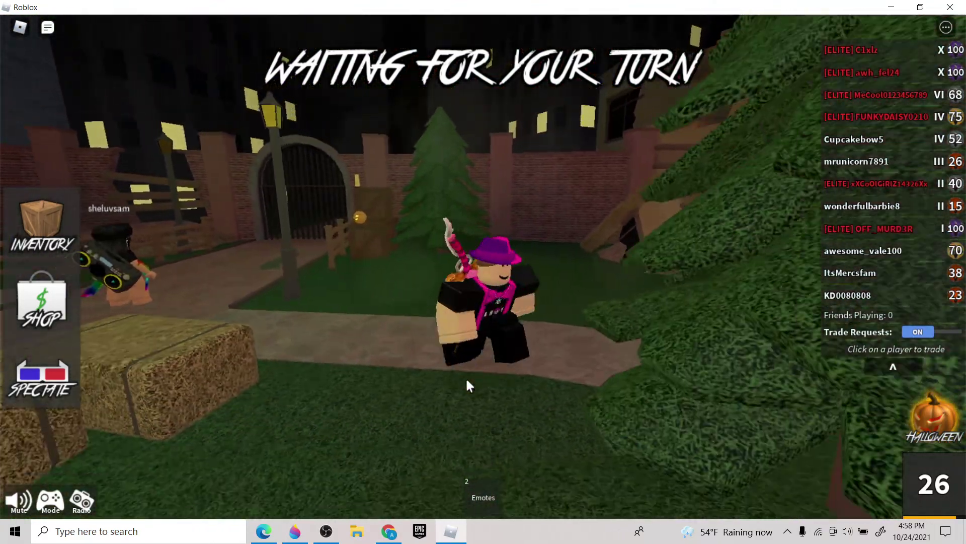
key("s")
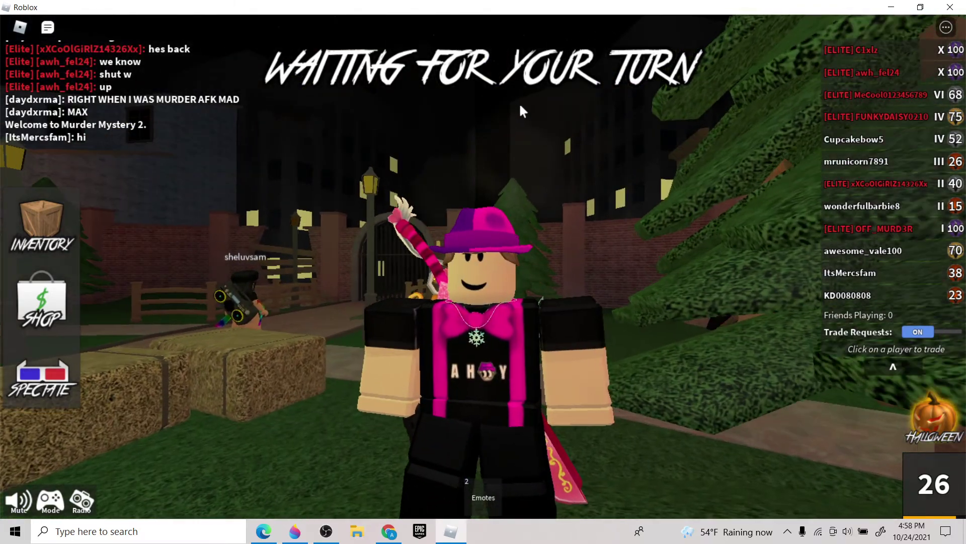
key("s")
- Examine the avatar's fedora, face and snowflake necklace up close from the front and from below
scroll(445, 373, "down", 3)
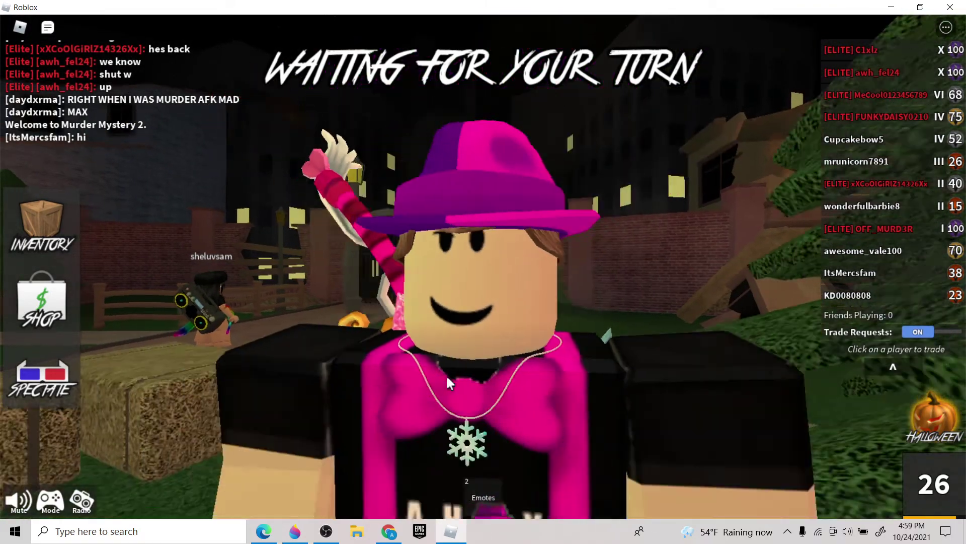
scroll(545, 409, "up", 3)
scroll(545, 410, "down", 3)
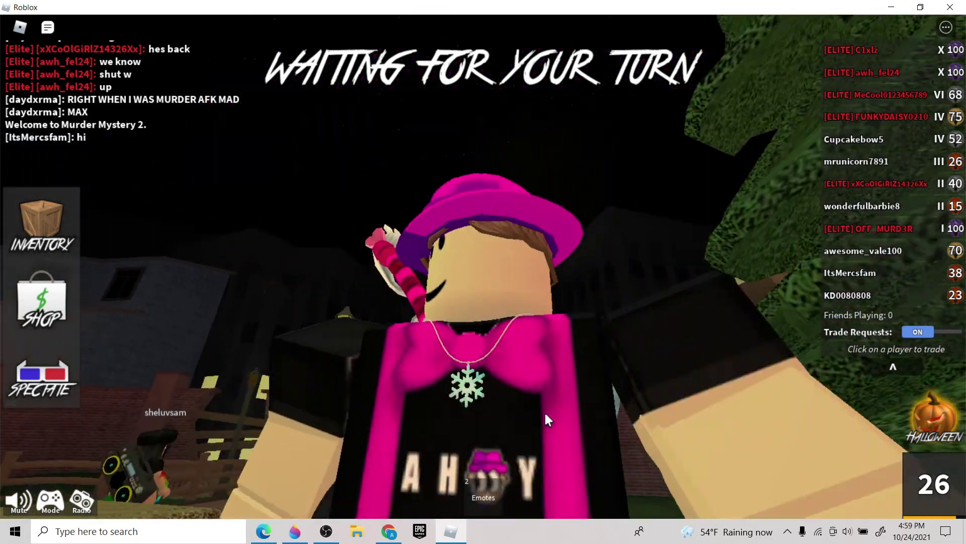
scroll(544, 411, "up", 2)
scroll(542, 435, "down", 2)
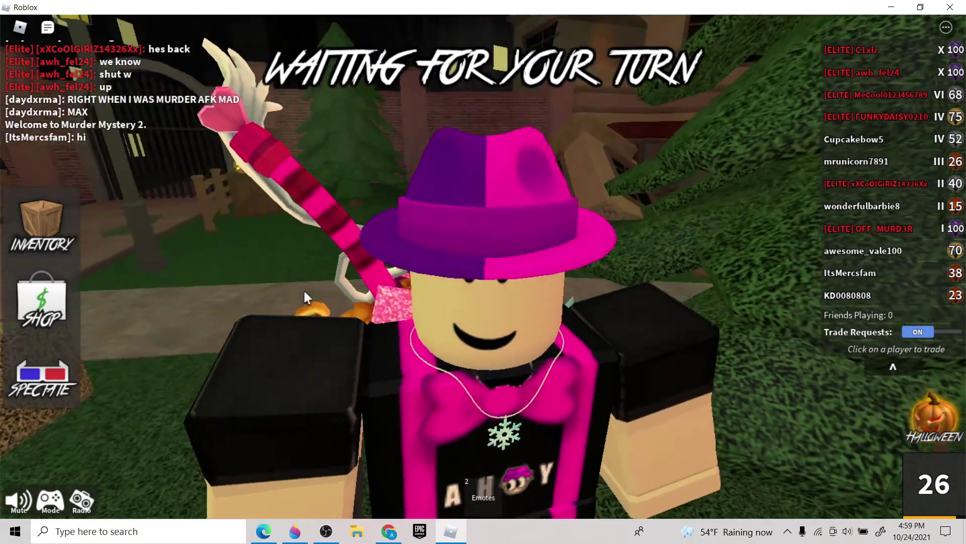
- Circle the view around the avatar to show the great sword on its back and the full outfit from the front
right_click(304, 288)
scroll(303, 289, "down", 2)
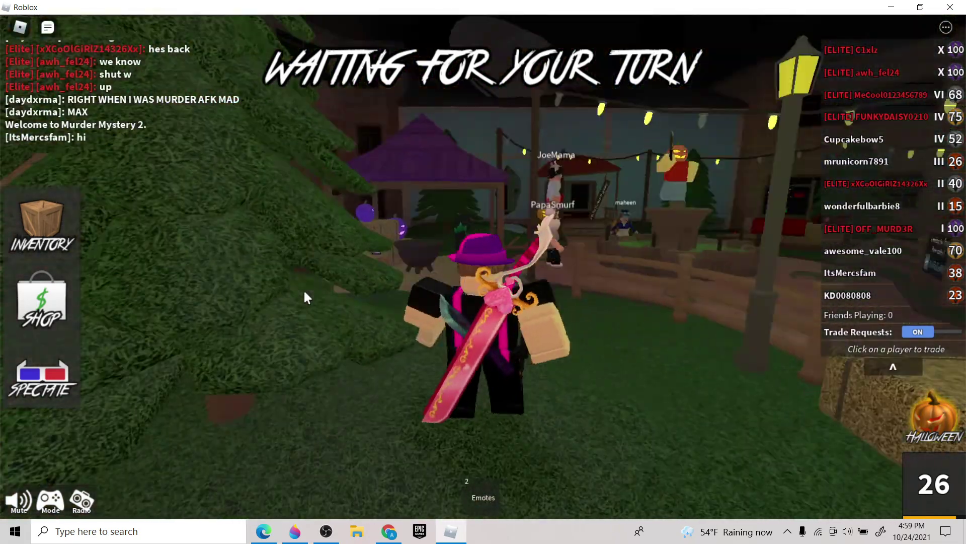
scroll(299, 267, "up", 1)
scroll(385, 266, "down", 1)
right_click(386, 270)
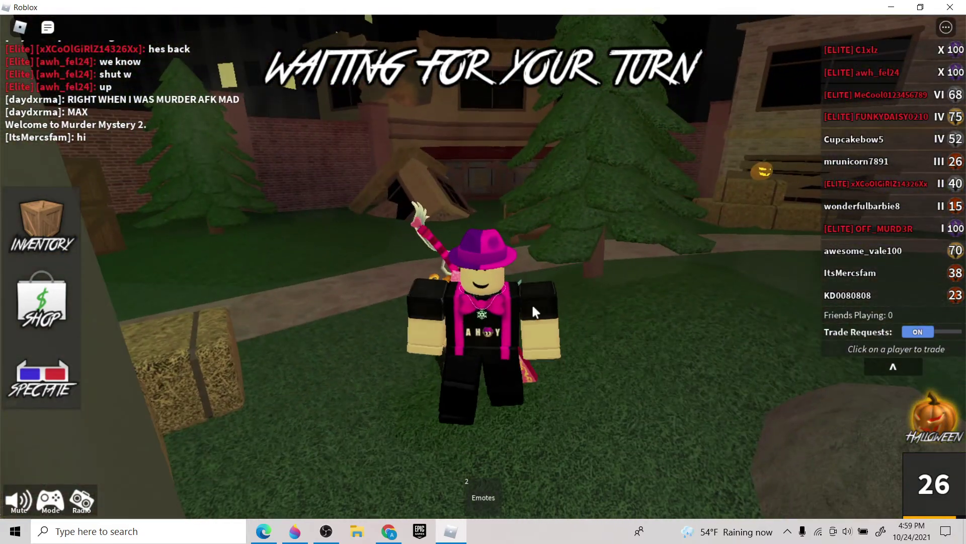